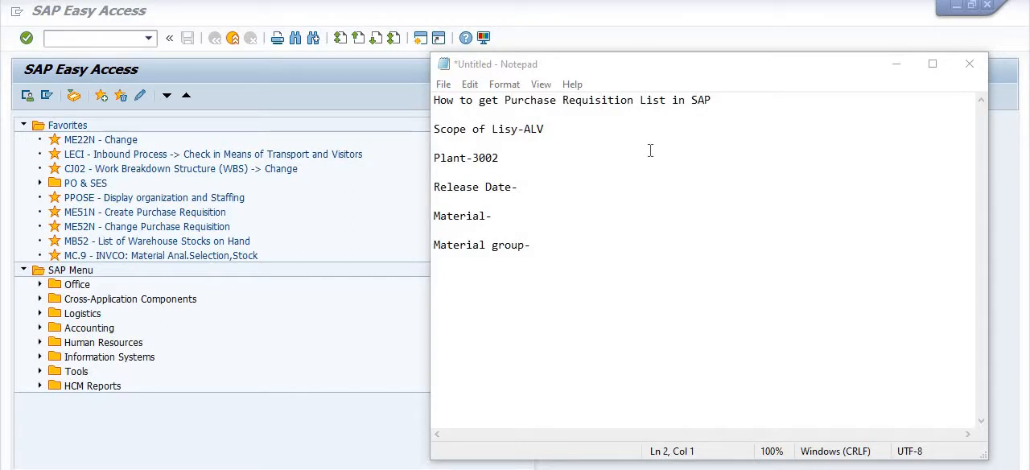
# Start transaction ME5A to reach the purchase requisition list selection screen
pyautogui.click(94, 39)
pyautogui.write('m')
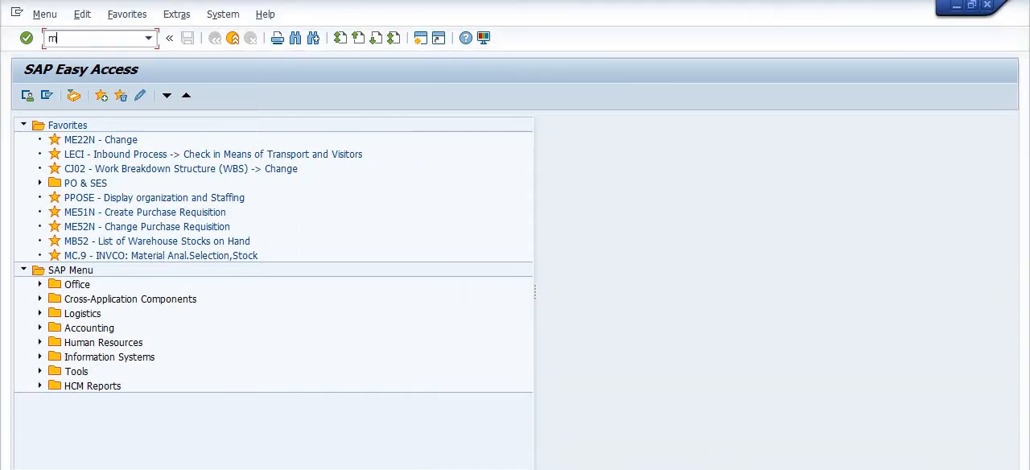
pyautogui.write('e5a')
pyautogui.press('Return')
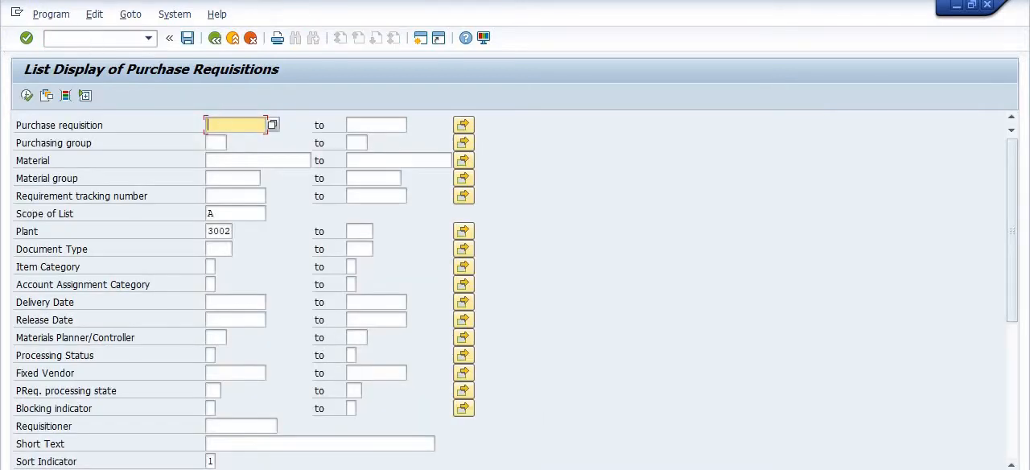
# Switch to the Notepad notes, add a line reading ME5A above the scope of list entry, and return to SAP
pyautogui.click(535, 469)
pyautogui.click(486, 455)
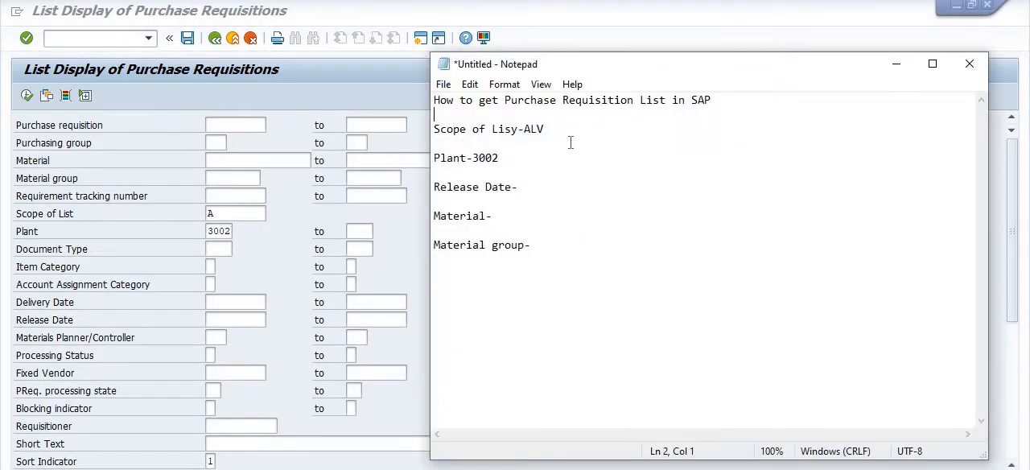
pyautogui.press('Return')
pyautogui.write('M')
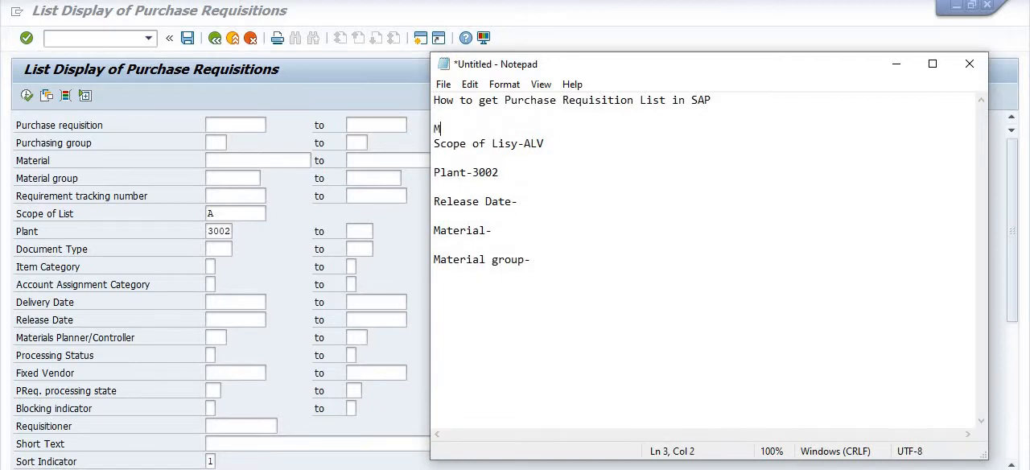
pyautogui.write('E5A')
pyautogui.press('Return')
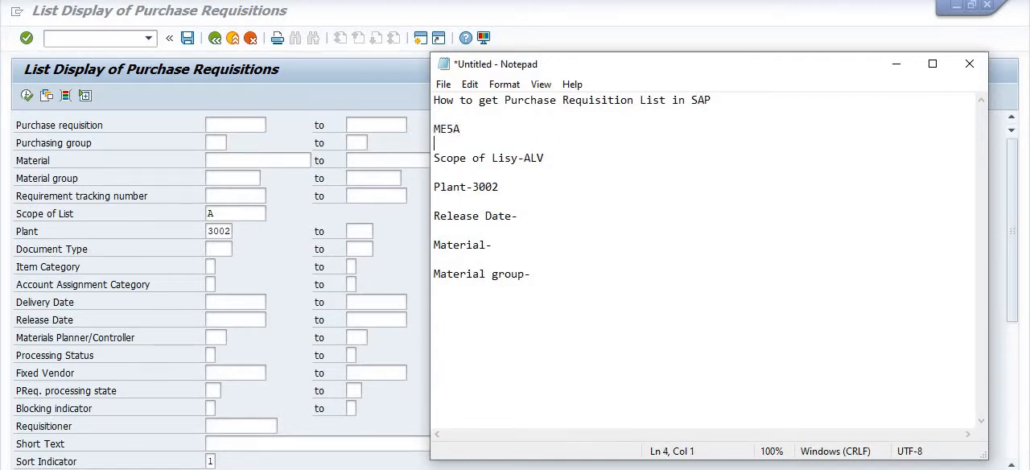
pyautogui.click(895, 65)
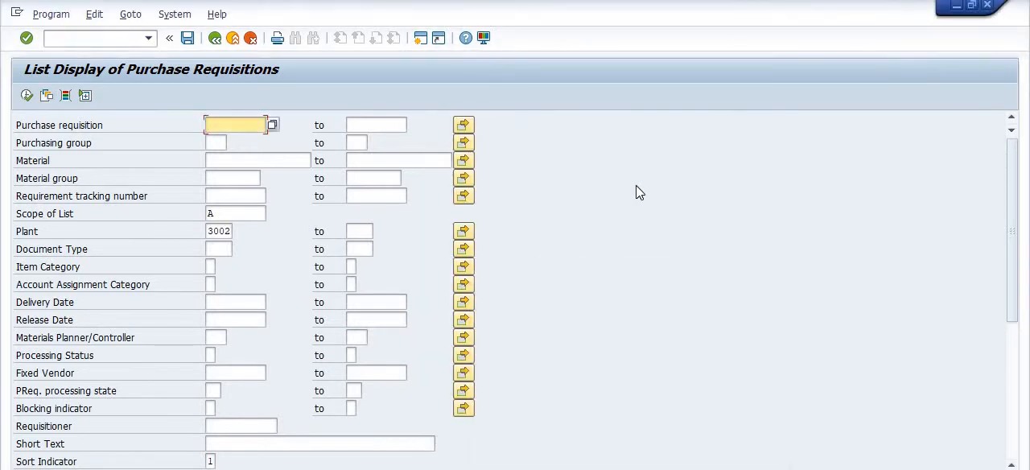
# Set the Scope of List to ALV
pyautogui.click(238, 214)
pyautogui.press('BackSpace')
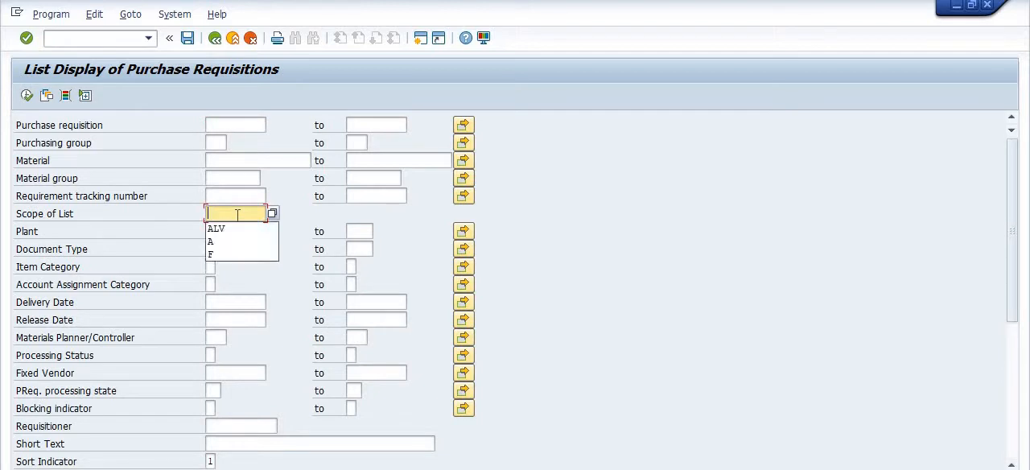
pyautogui.write('ALV')
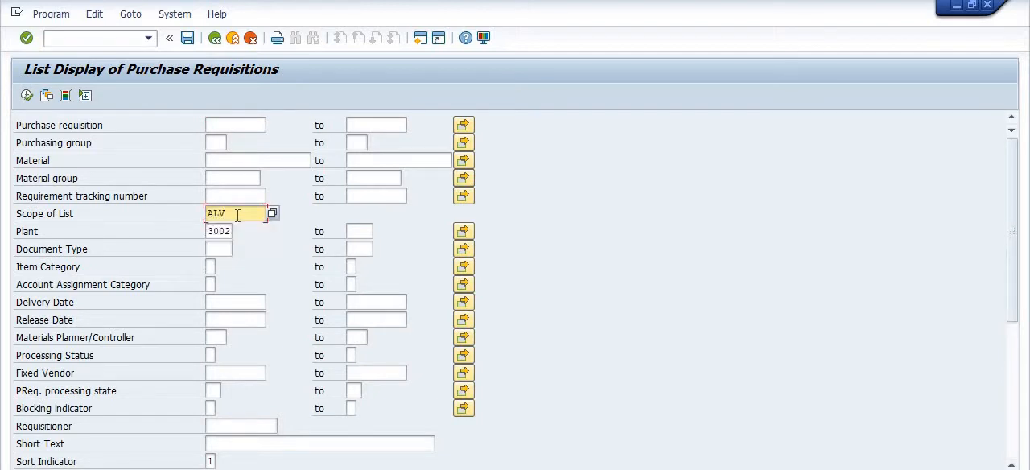
# Restrict the Release Date to the range from 01042019 to 31052019
pyautogui.scroll(-1, 684, 326)
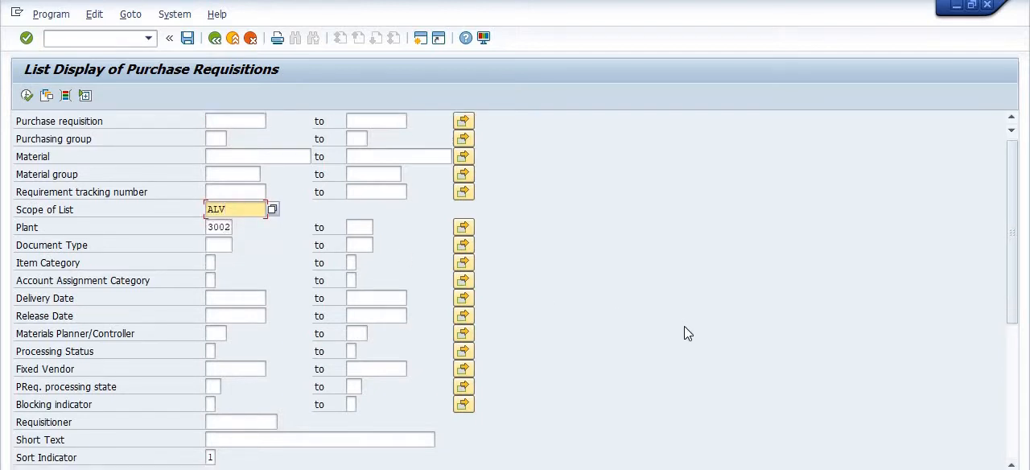
pyautogui.scroll(-3, 684, 326)
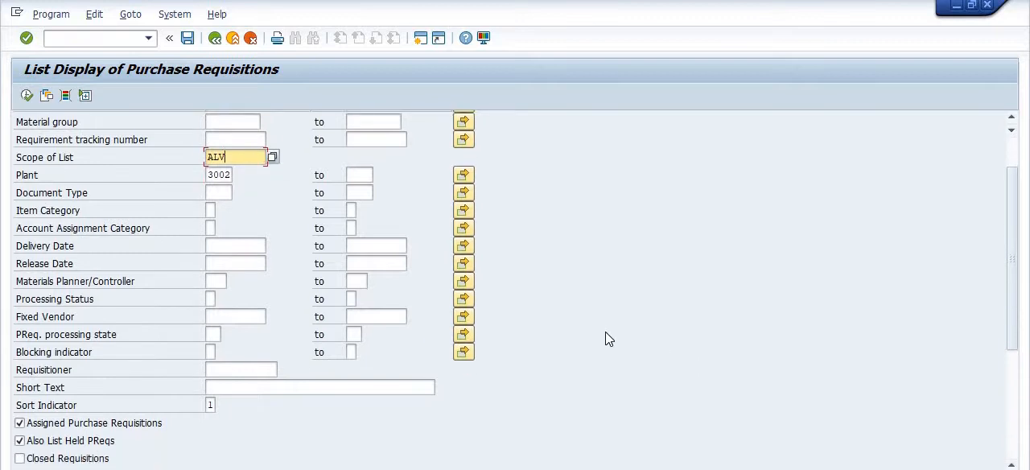
pyautogui.scroll(3, 605, 338)
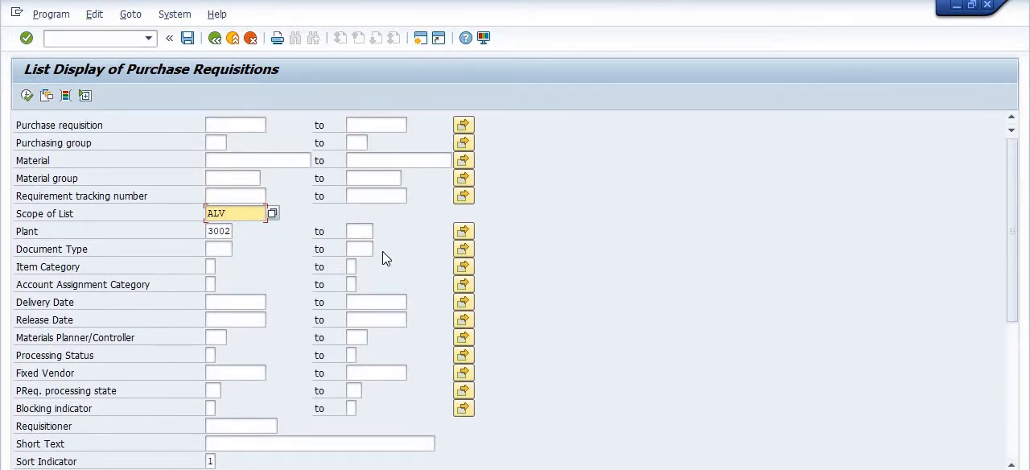
pyautogui.scroll(-3, 391, 266)
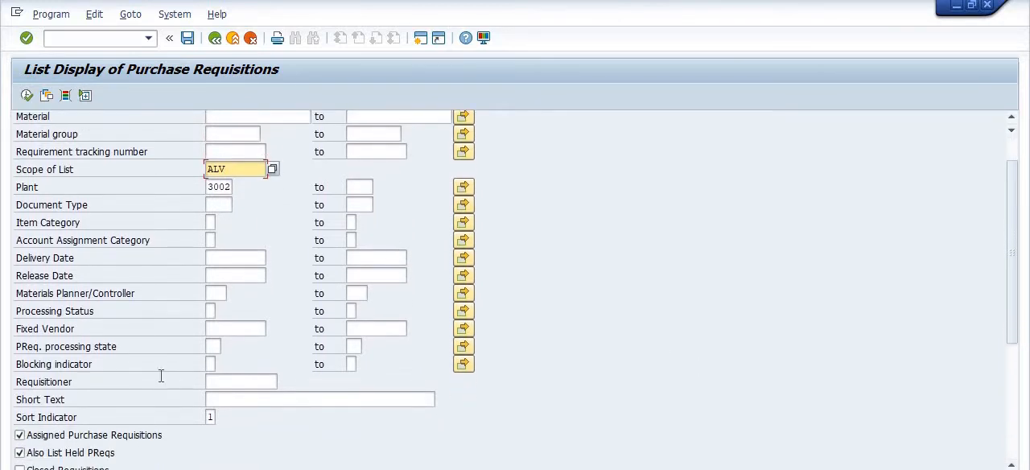
pyautogui.click(217, 275)
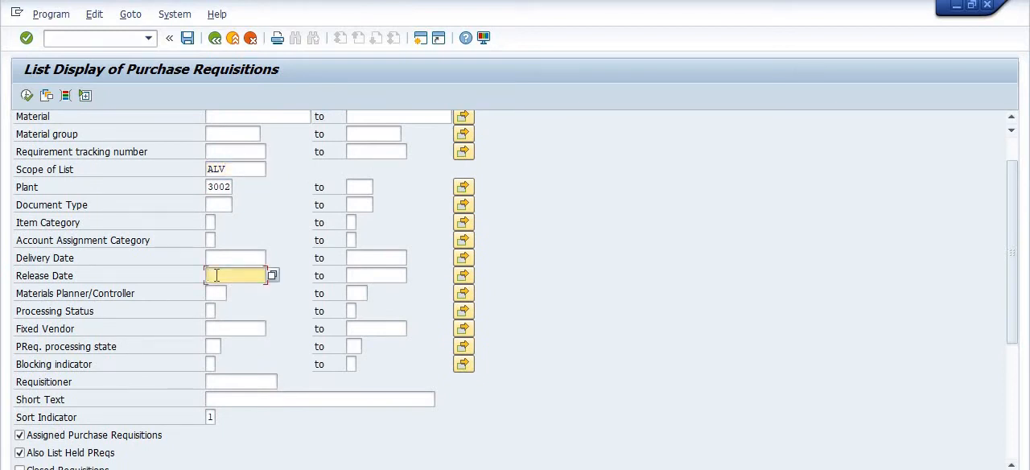
pyautogui.write('010')
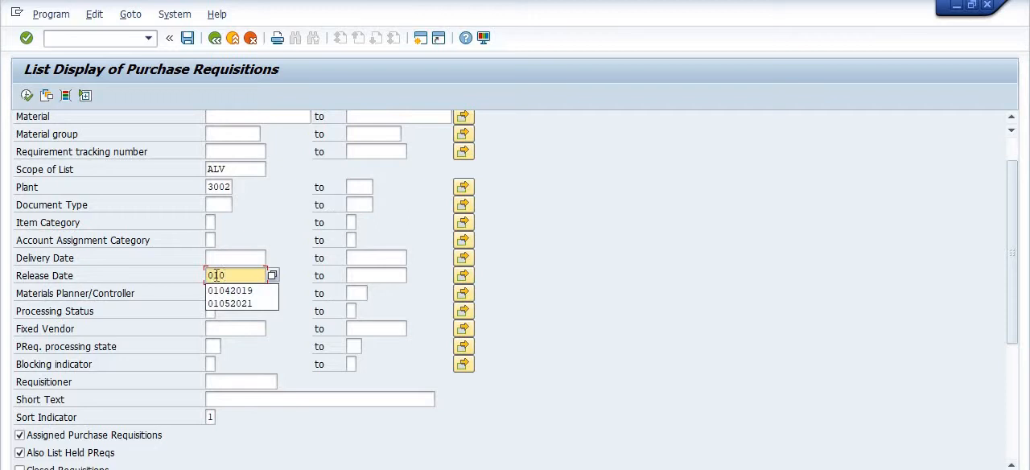
pyautogui.write('42019')
pyautogui.press('Tab')
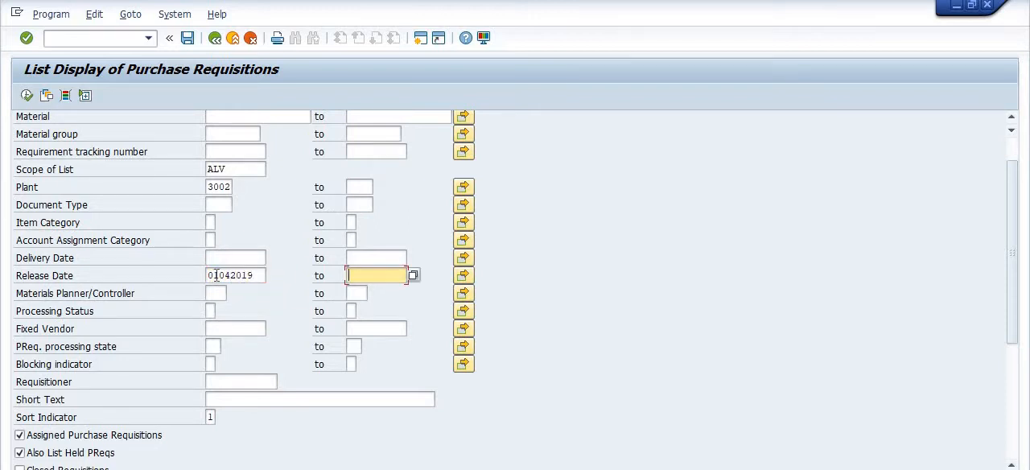
pyautogui.write('31122019')
pyautogui.press('BackSpace')
pyautogui.press('BackSpace')
pyautogui.press('BackSpace')
pyautogui.press('BackSpace')
pyautogui.press('BackSpace')
pyautogui.press('BackSpace')
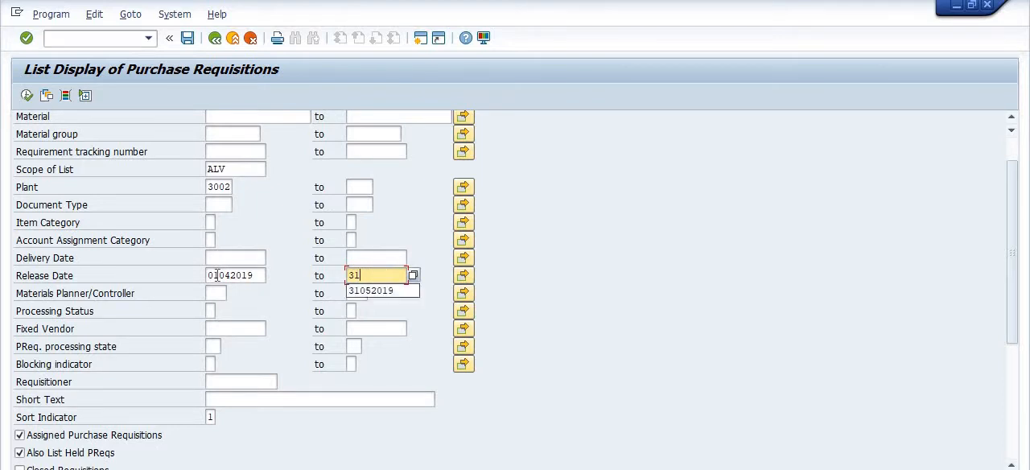
pyautogui.write('052019')
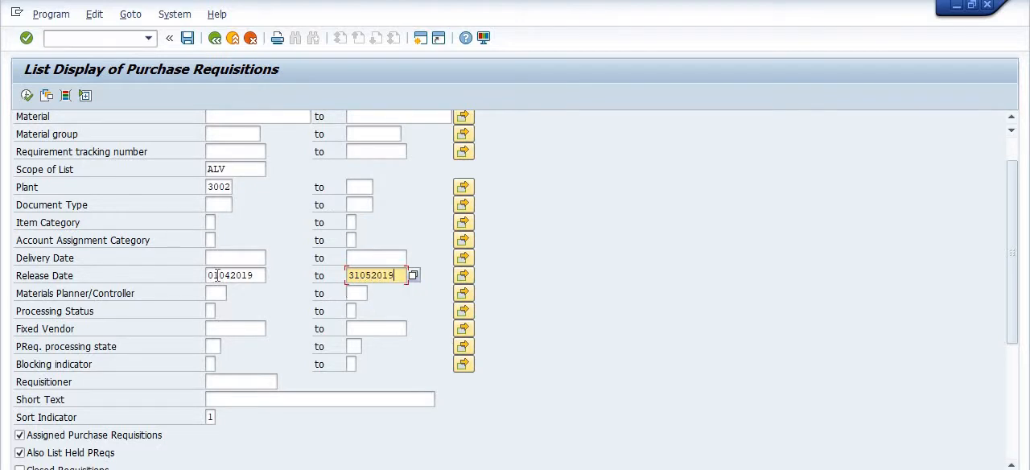
# View the possible values for the Sort Indicator and close the list without choosing another one
pyautogui.click(211, 417)
pyautogui.click(222, 417)
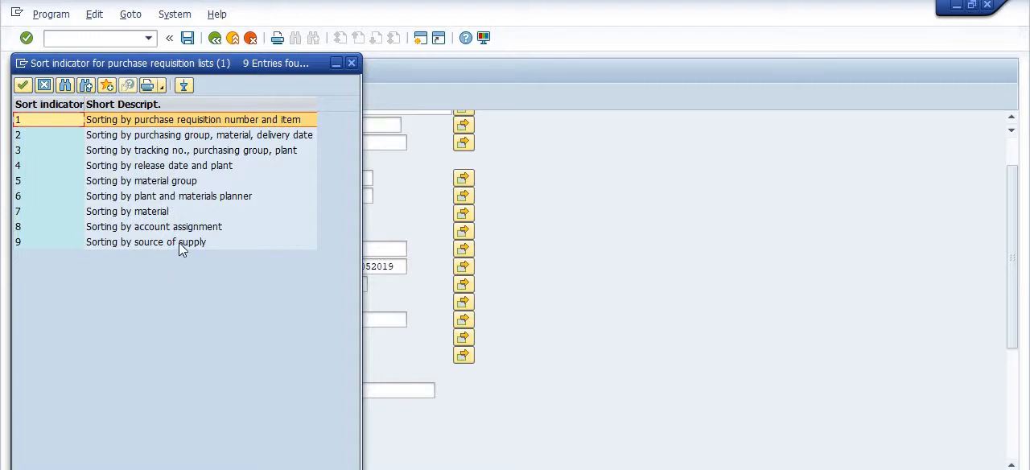
pyautogui.click(350, 63)
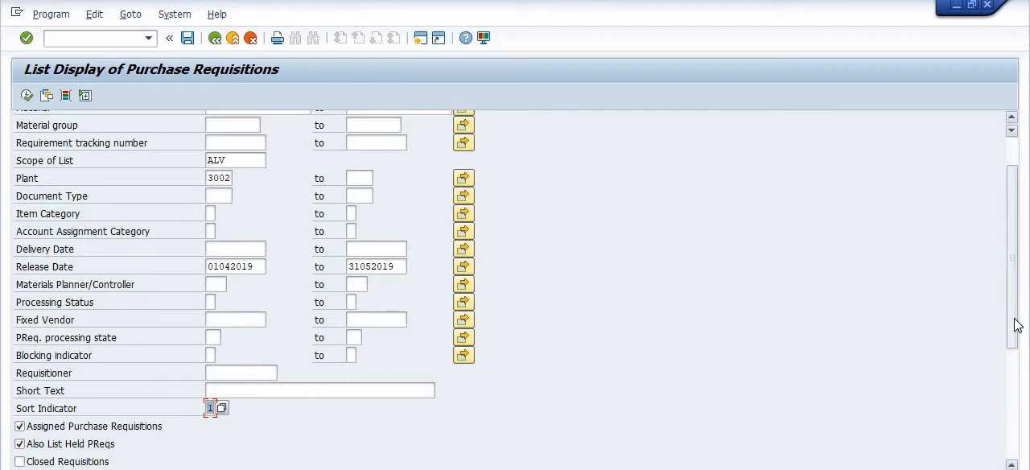
# Execute the purchase requisition report and review its columns across to Total Value
pyautogui.moveTo(1016, 324); pyautogui.dragTo(1019, 255)
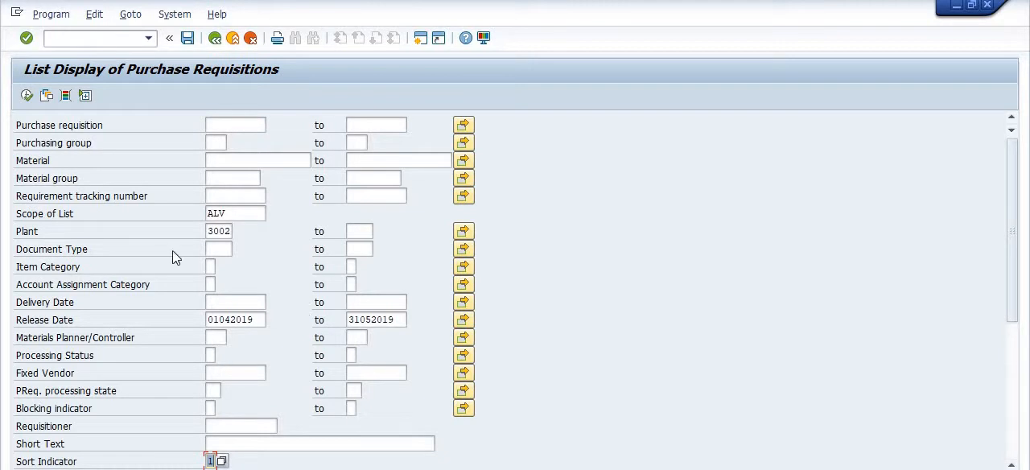
pyautogui.click(27, 96)
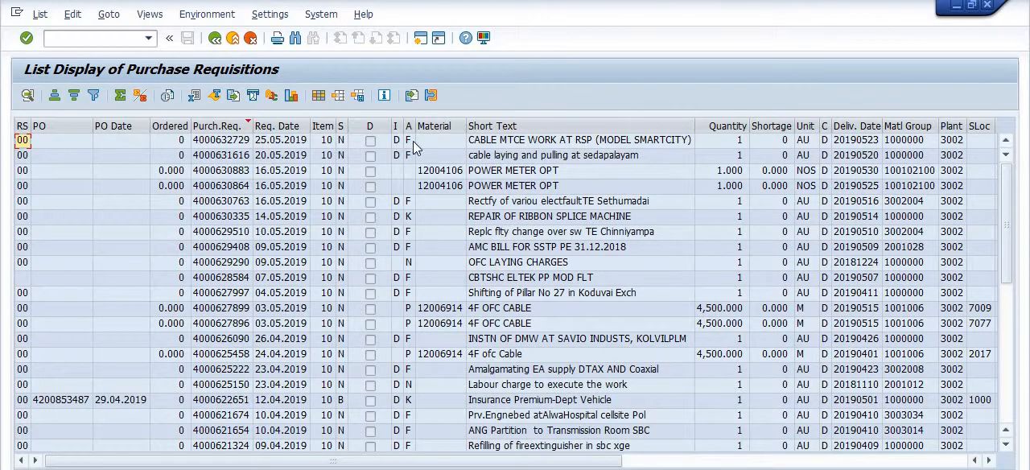
pyautogui.moveTo(478, 463); pyautogui.dragTo(795, 463)
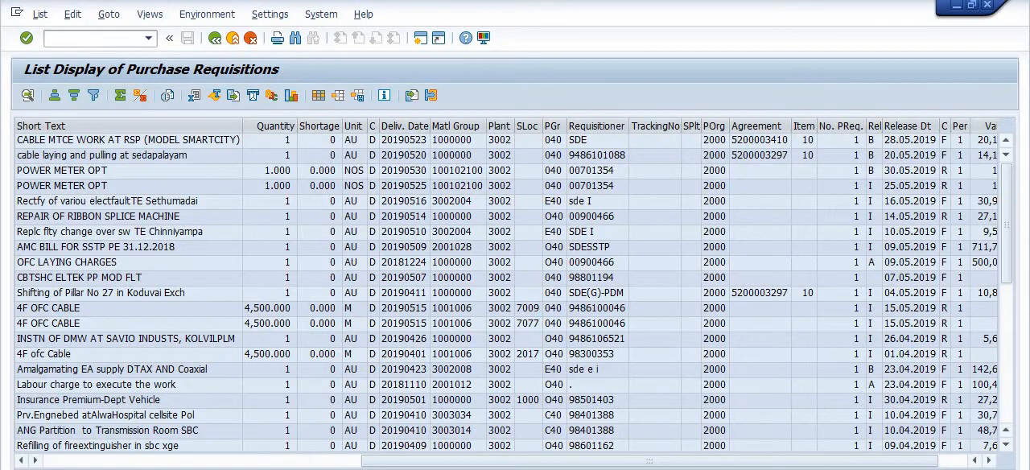
pyautogui.moveTo(724, 463); pyautogui.dragTo(753, 464)
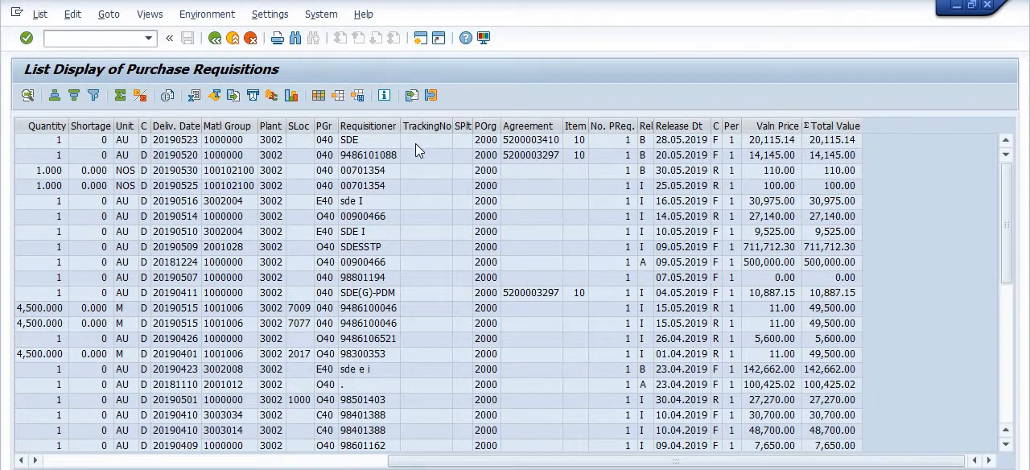
# Change the list layout by adding Funds Center to the displayed columns and apply it
pyautogui.click(318, 96)
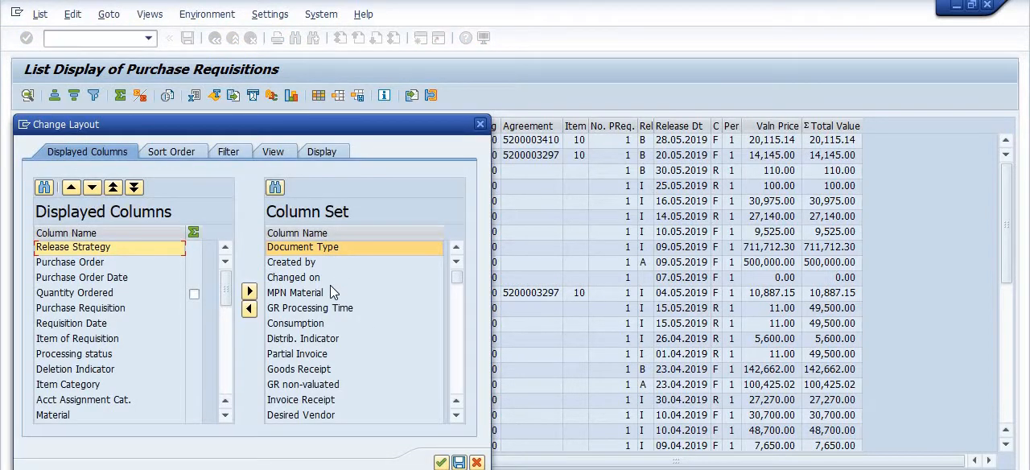
pyautogui.scroll(-2, 341, 321)
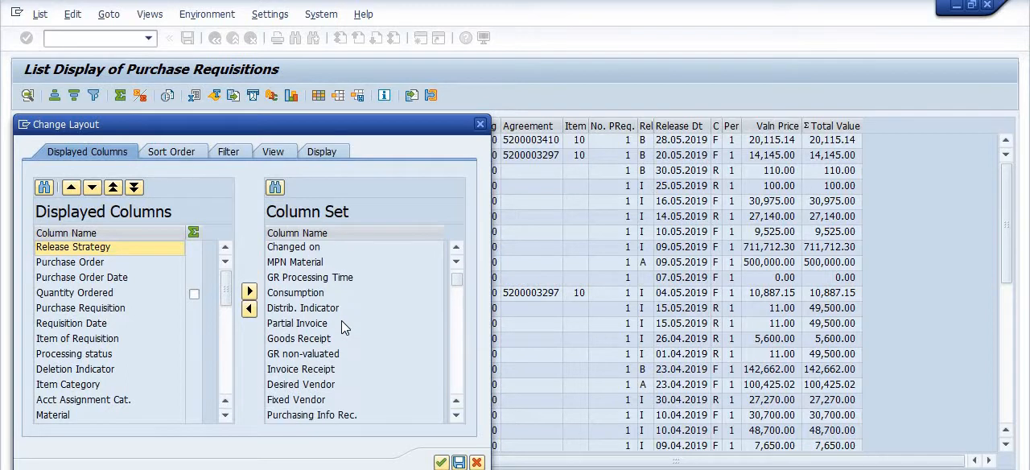
pyautogui.scroll(-7, 343, 307)
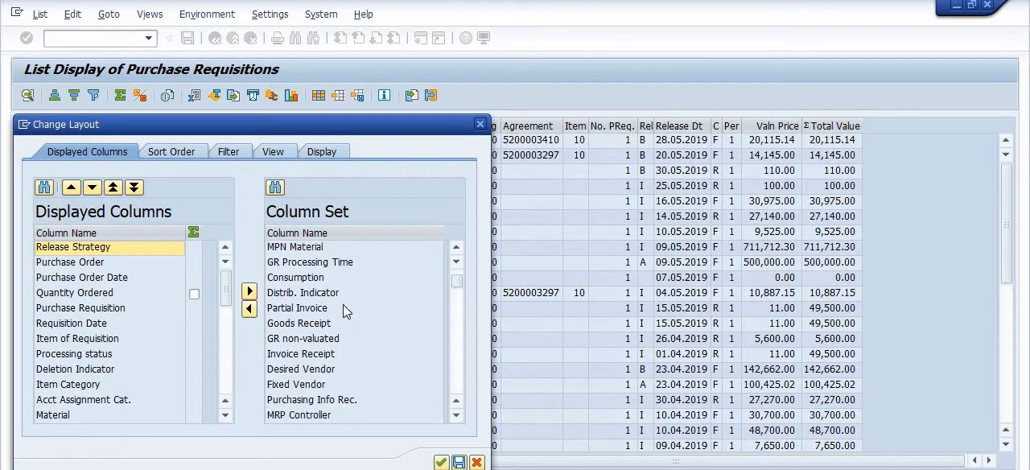
pyautogui.scroll(-13, 343, 310)
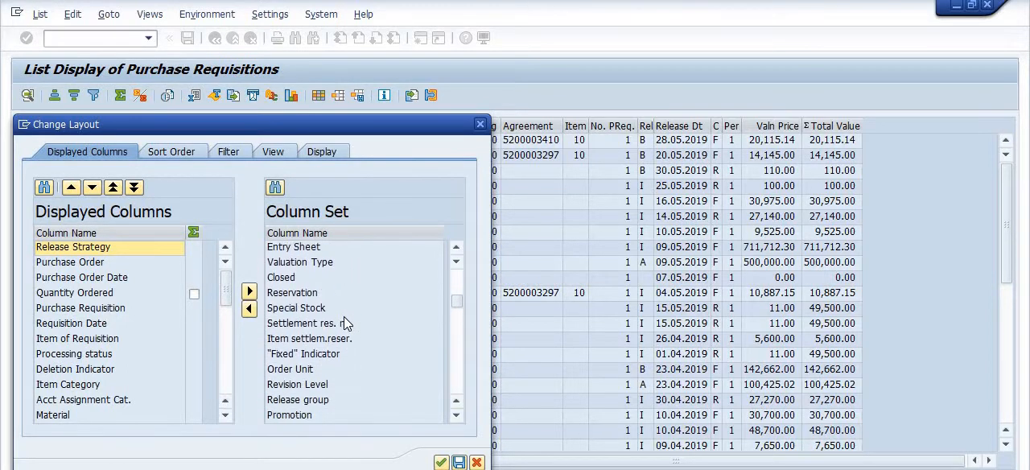
pyautogui.scroll(-2, 344, 321)
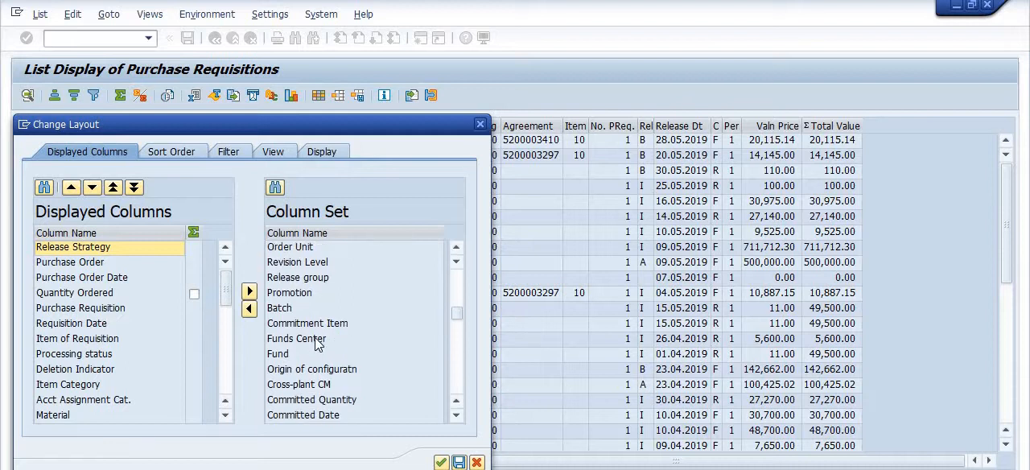
pyautogui.click(319, 339)
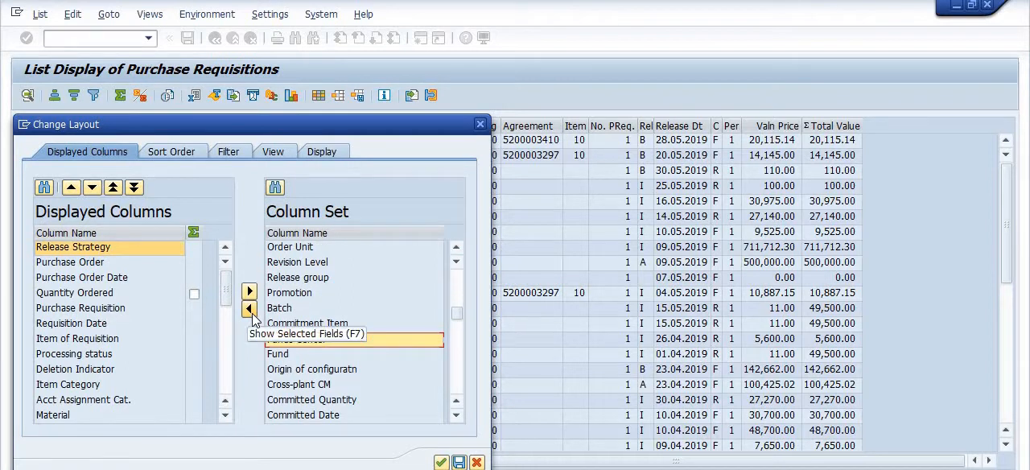
pyautogui.click(249, 310)
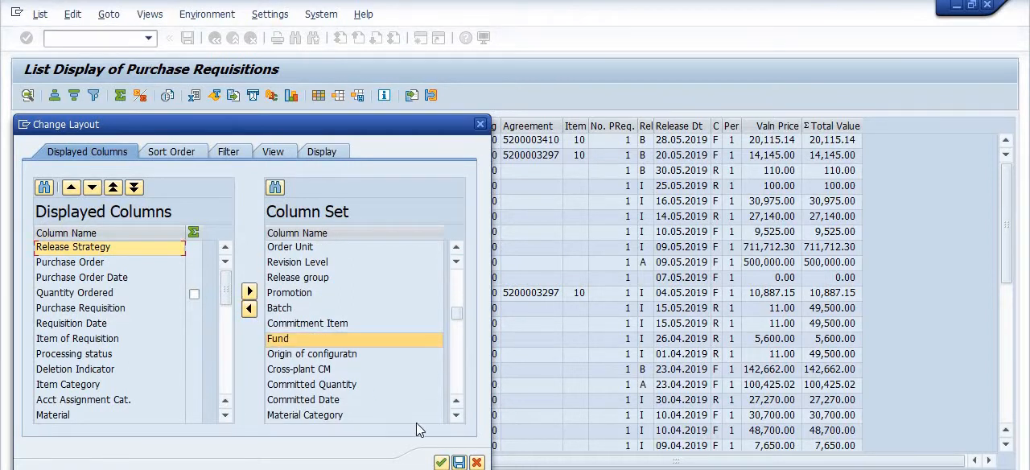
pyautogui.click(441, 461)
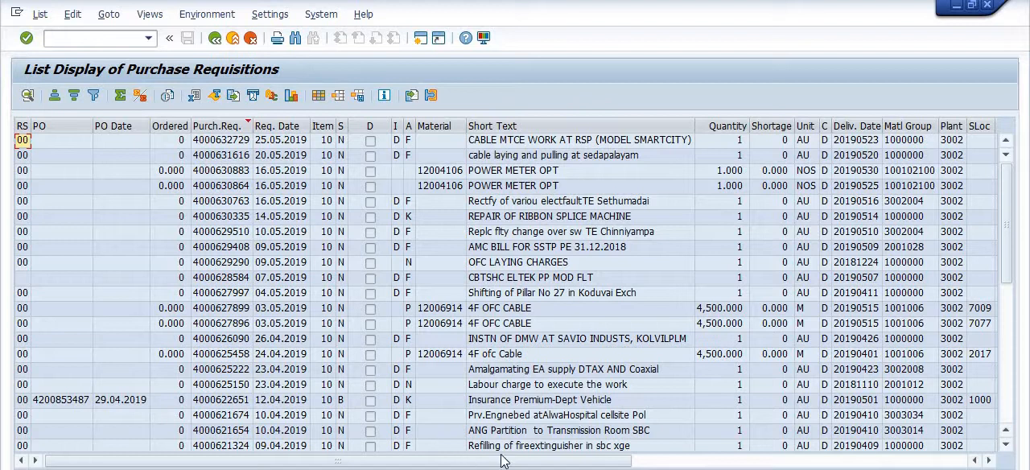
# Leave the report, then restart transaction ME5A with the Scope of List set to ALV
pyautogui.click(214, 39)
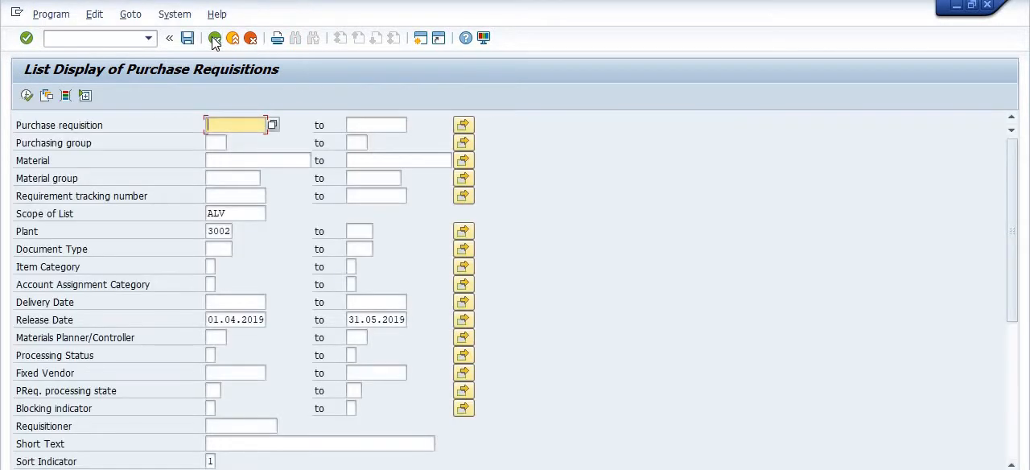
pyautogui.click(214, 38)
pyautogui.write('ME')
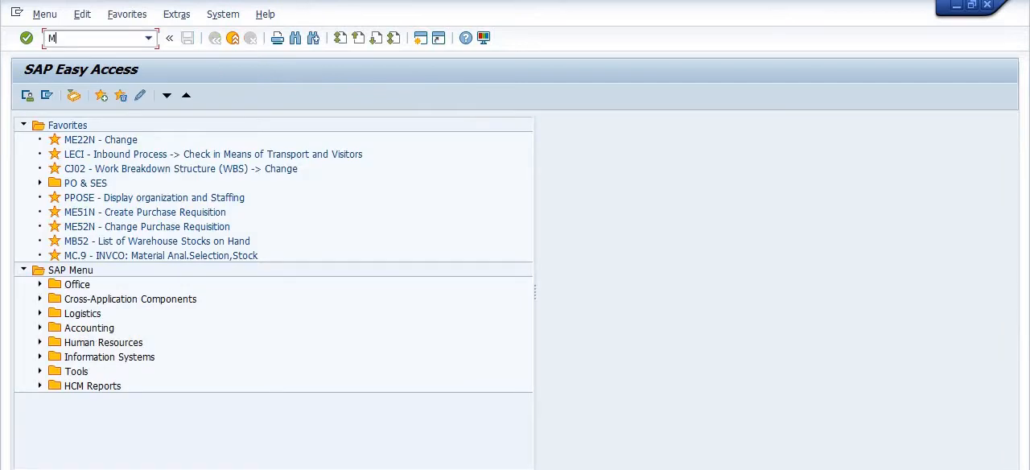
pyautogui.write('5A')
pyautogui.press('Return')
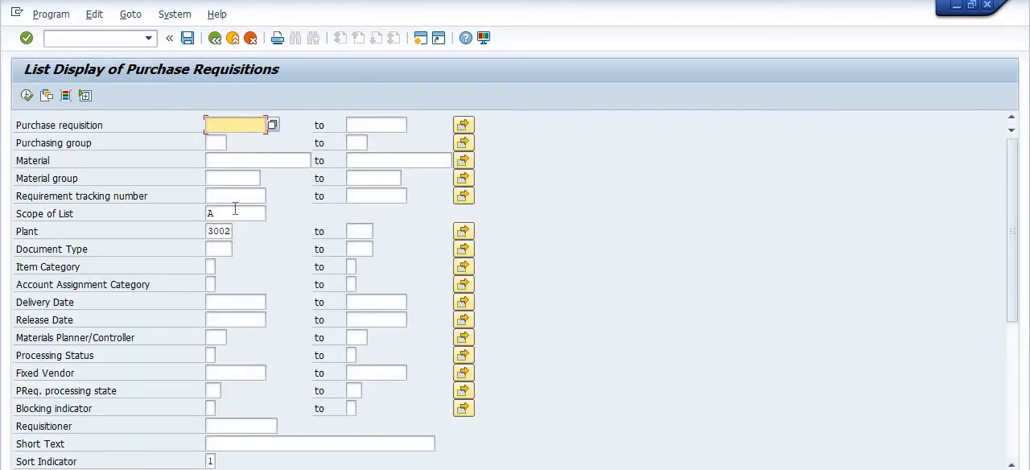
pyautogui.click(234, 211)
pyautogui.write('ALV')
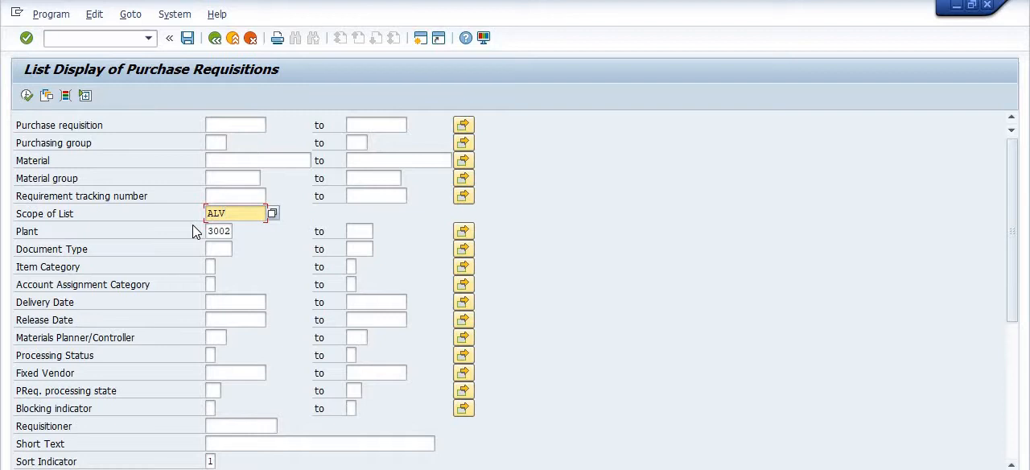
# Add Fixed Vendor from the Purchase Requisition fields as a dynamic selection criterion
pyautogui.click(65, 96)
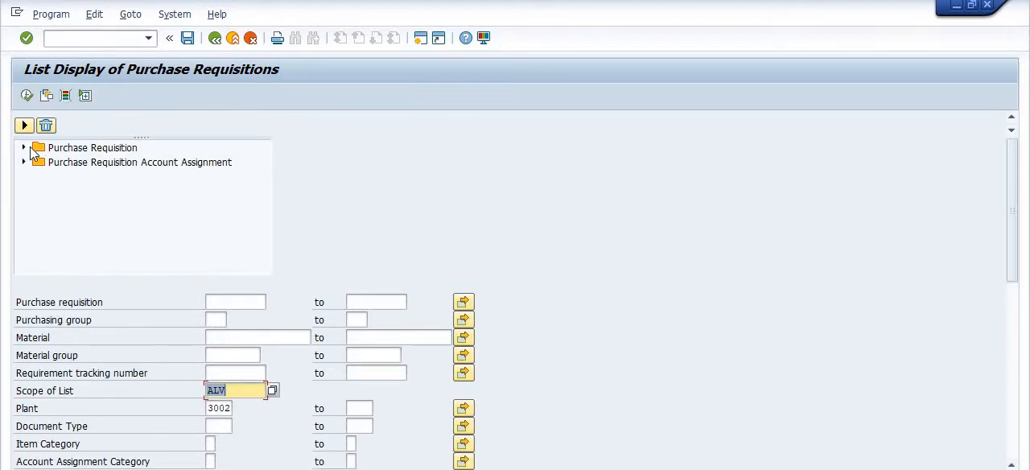
pyautogui.click(24, 149)
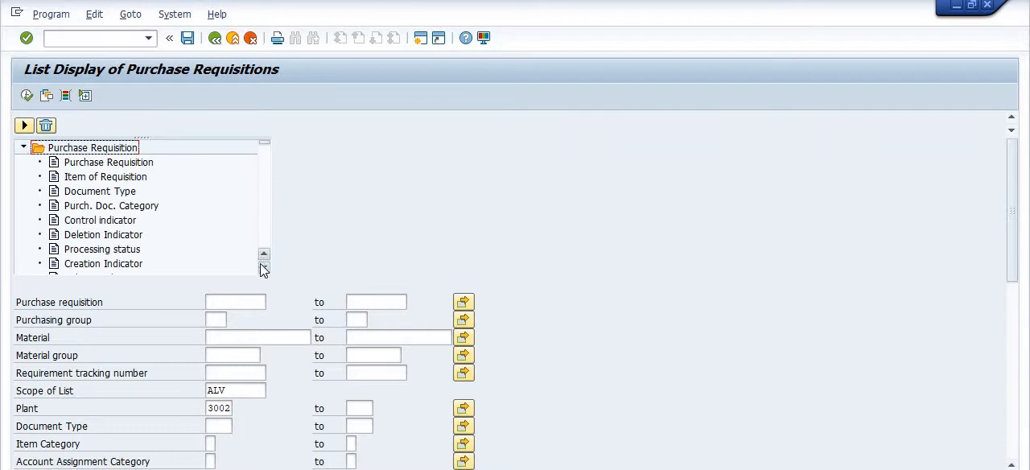
pyautogui.moveTo(263, 267); pyautogui.dragTo(260, 271)
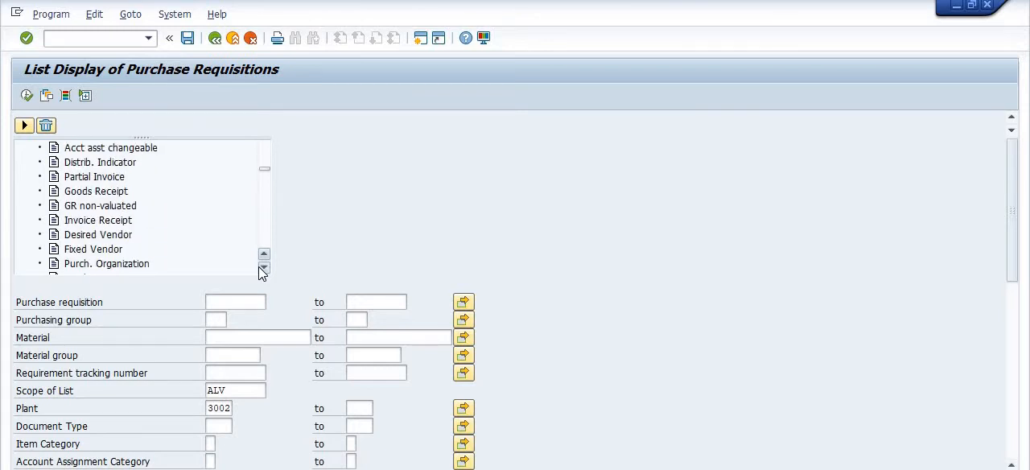
pyautogui.doubleClick(64, 250)
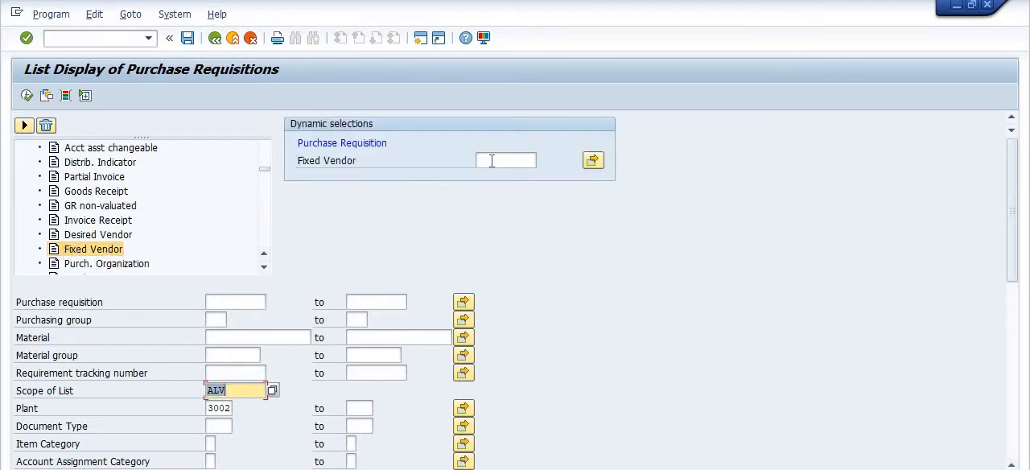
# Enter two vendor numbers as single values for the Fixed Vendor dynamic selection and copy them into the selection
pyautogui.click(592, 161)
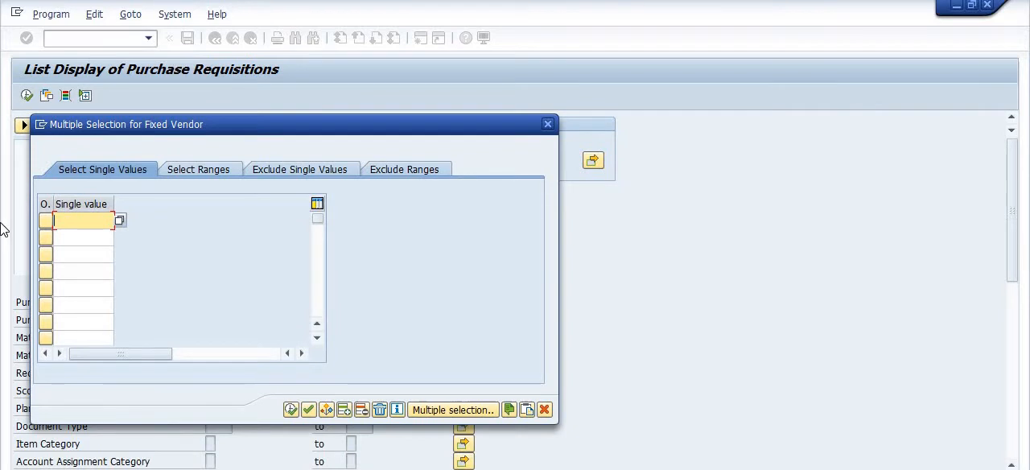
pyautogui.write('1064621')
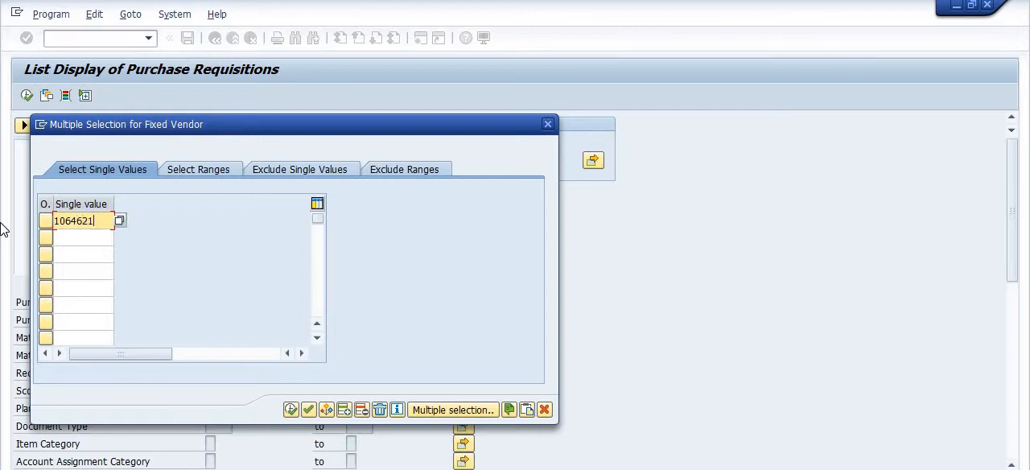
pyautogui.press('Tab')
pyautogui.press('Tab')
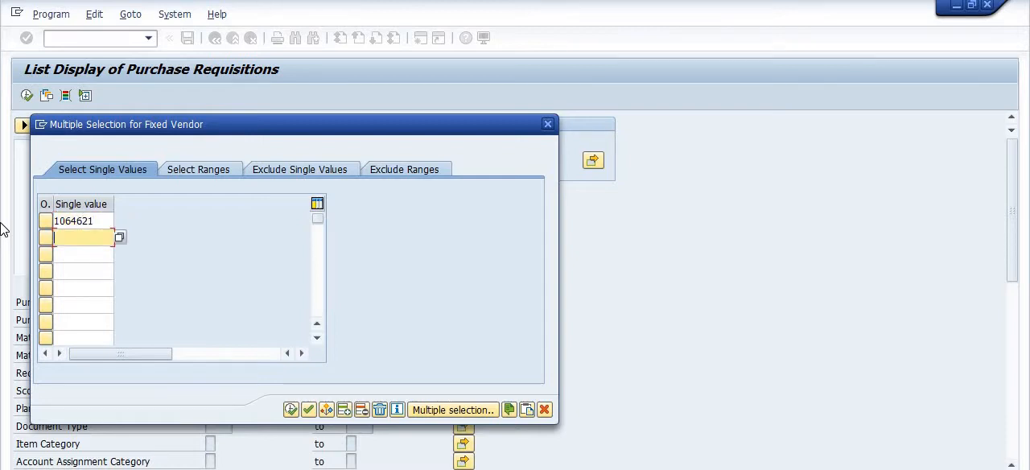
pyautogui.write('1062444')
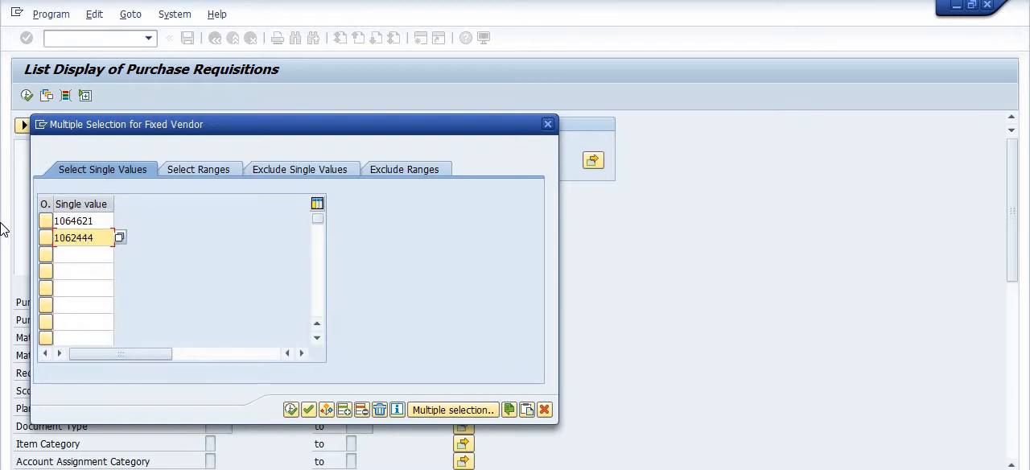
pyautogui.click(291, 409)
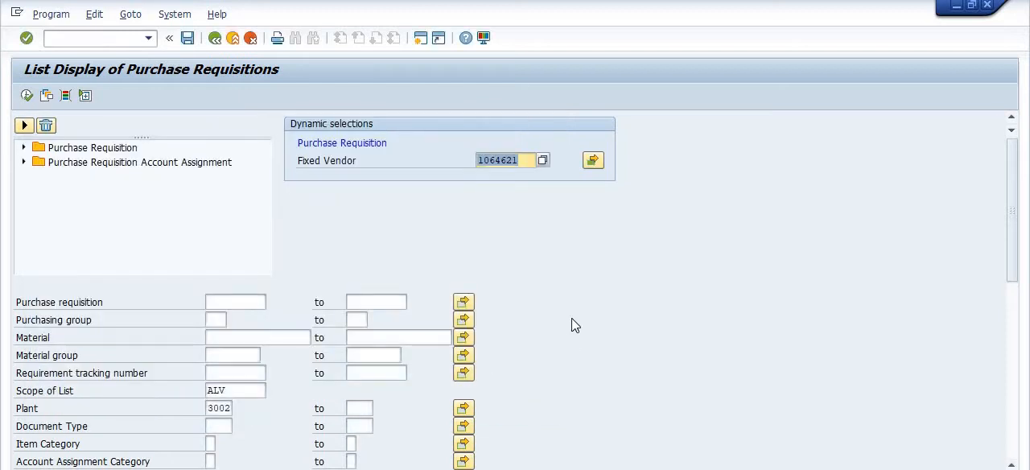
# Set the Release Date range from 01042019 to 31052019
pyautogui.moveTo(1012, 245); pyautogui.dragTo(1014, 333)
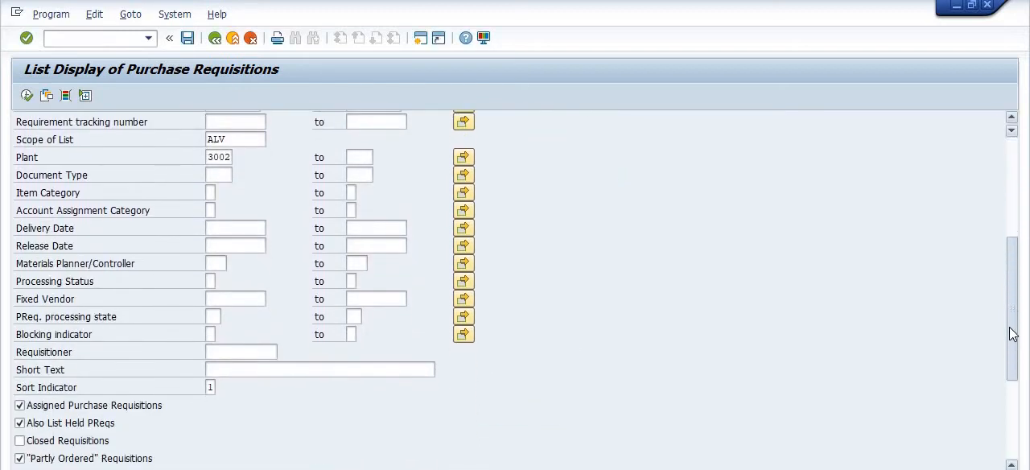
pyautogui.click(236, 246)
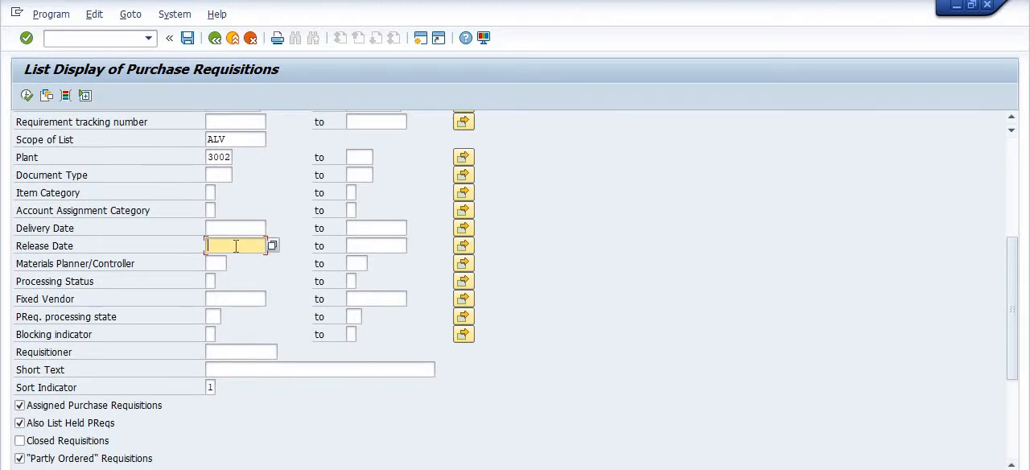
pyautogui.write('0')
pyautogui.press('Down')
pyautogui.press('Return')
pyautogui.press('Tab')
pyautogui.write('3')
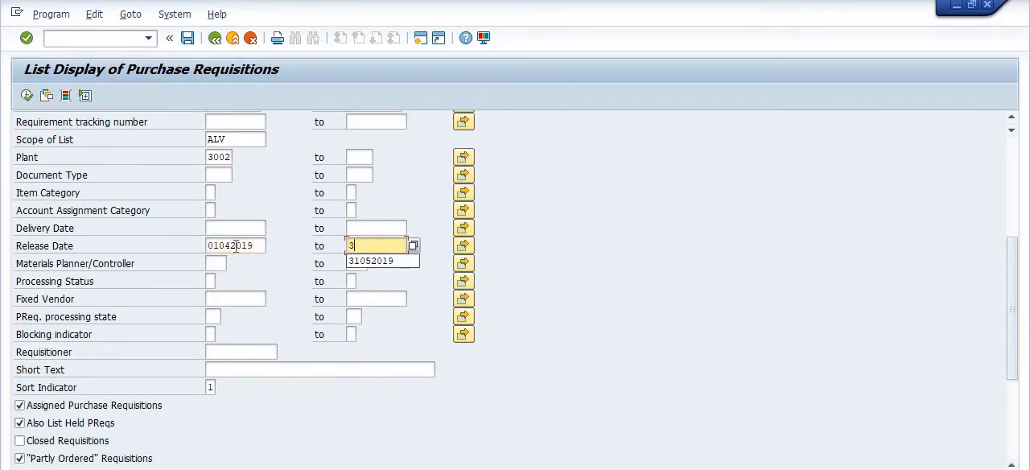
pyautogui.click(383, 262)
# Execute the report with the vendor and release date criteria and review the columns across to Total Value
pyautogui.moveTo(1012, 315); pyautogui.dragTo(1012, 215)
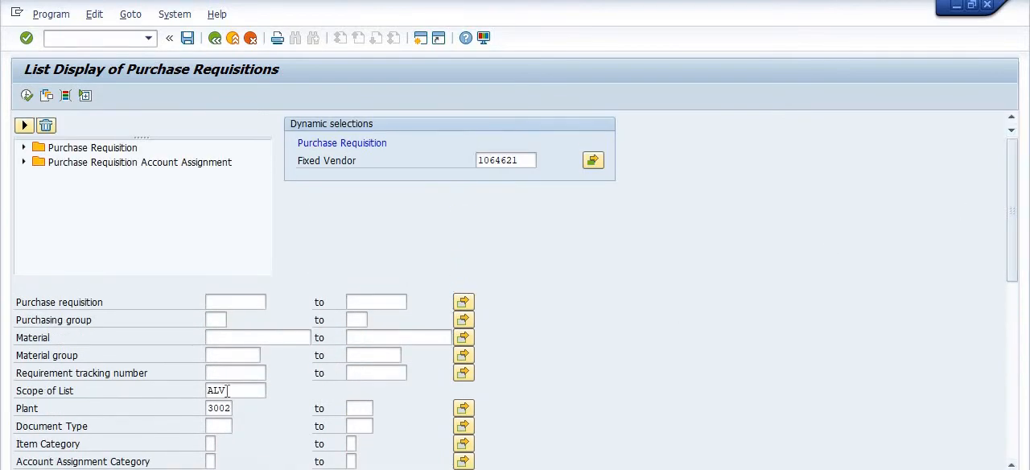
pyautogui.click(27, 96)
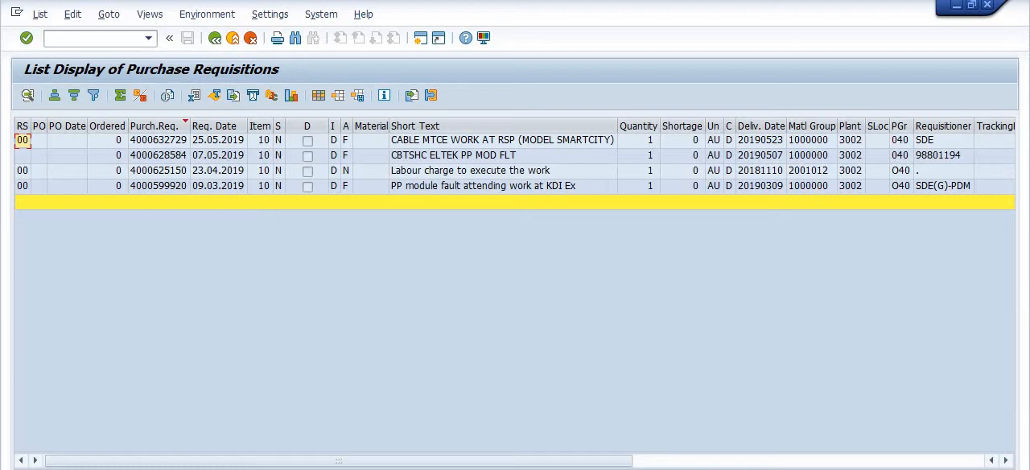
pyautogui.click(747, 465)
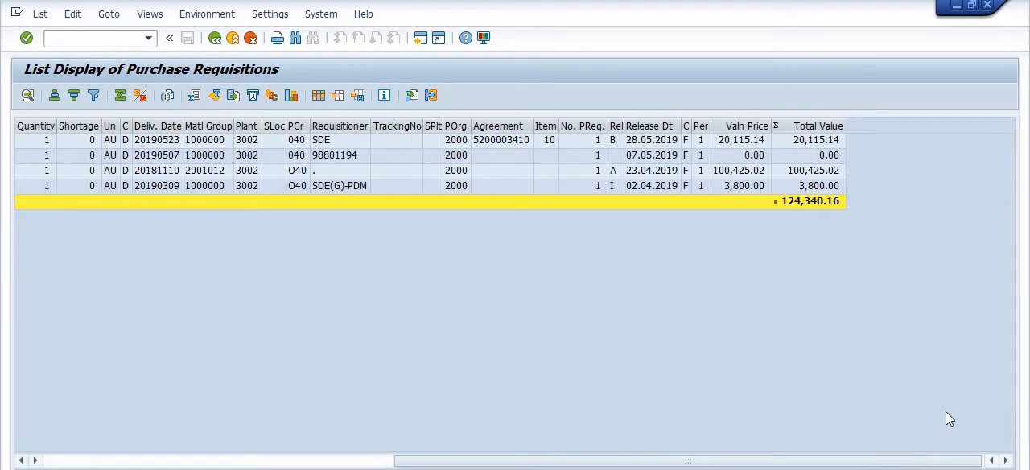
# Find VENDOR in the column set, add Fixed Vendor to the displayed columns and review the resulting list
pyautogui.click(318, 95)
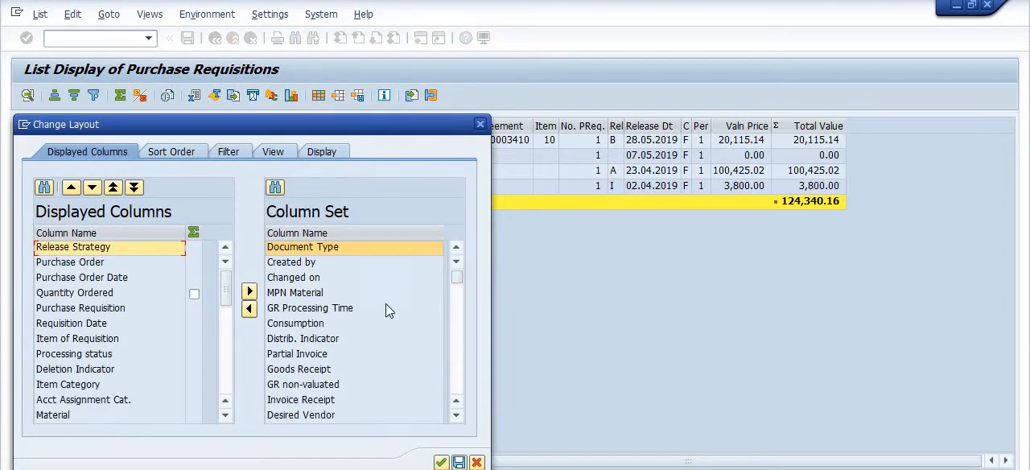
pyautogui.click(277, 186)
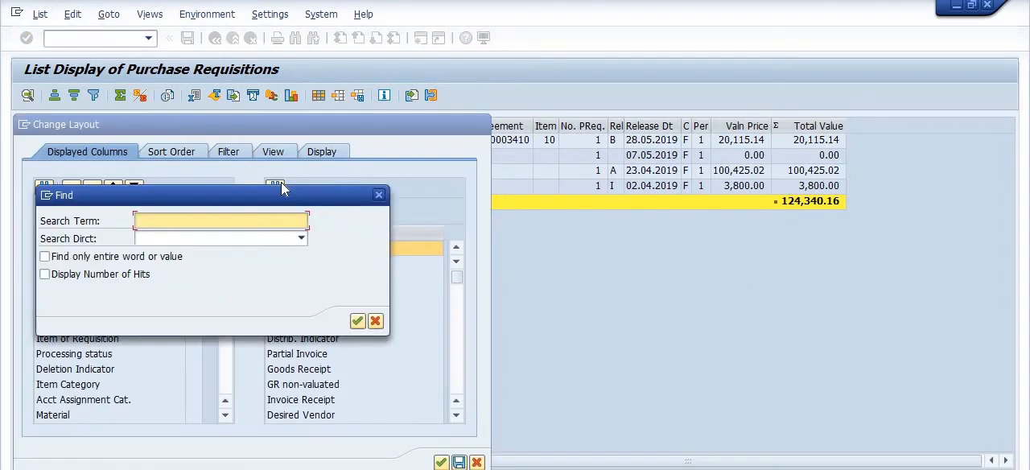
pyautogui.write('VENDOR')
pyautogui.press('Return')
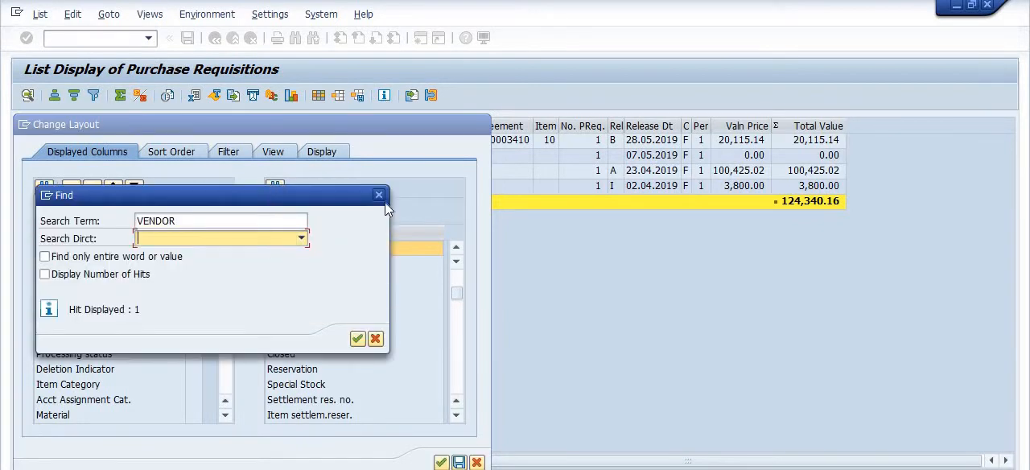
pyautogui.click(379, 197)
pyautogui.click(274, 263)
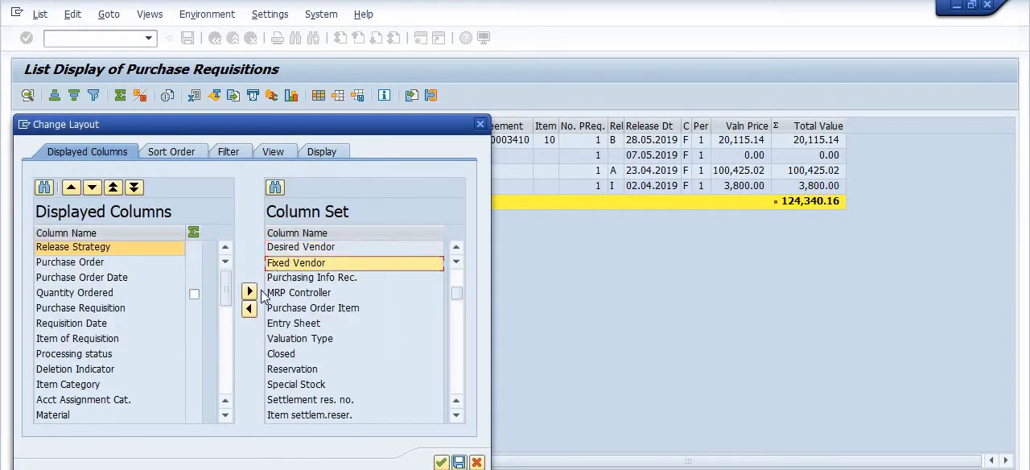
pyautogui.click(249, 309)
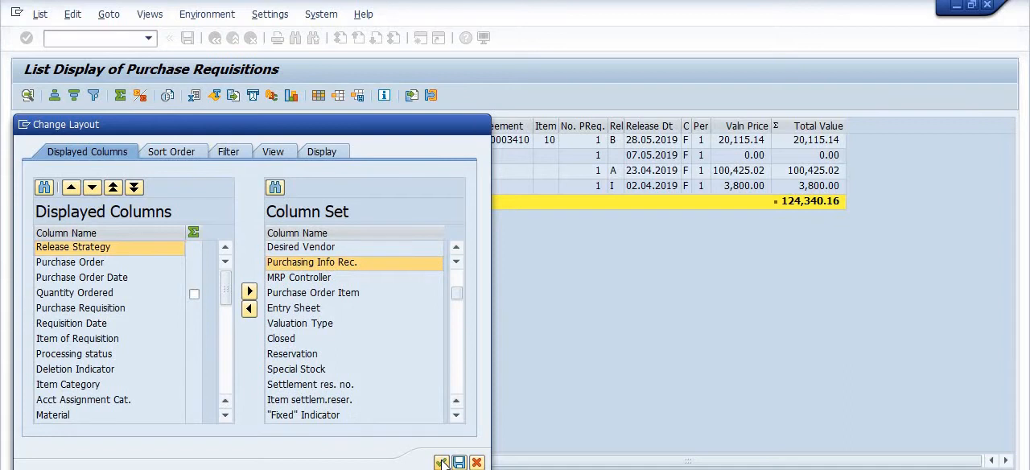
pyautogui.click(481, 124)
pyautogui.moveTo(626, 460); pyautogui.dragTo(968, 460)
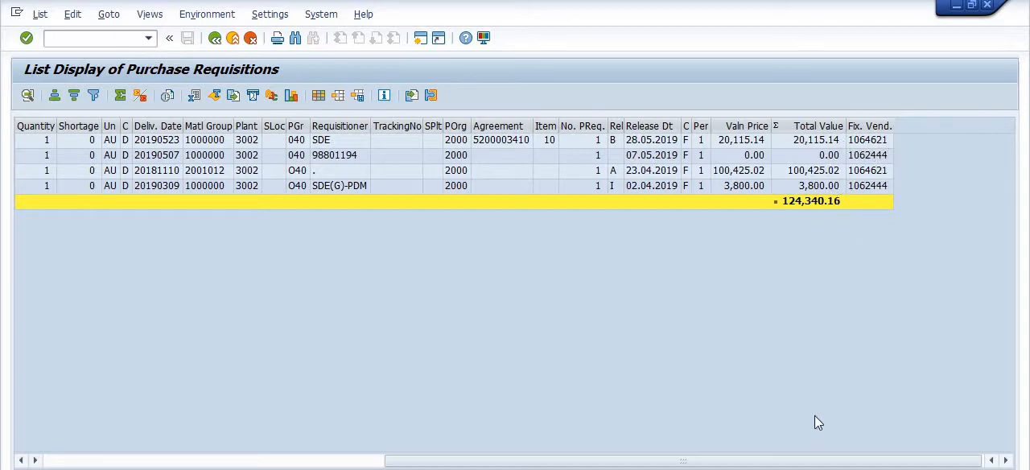
pyautogui.moveTo(782, 457); pyautogui.dragTo(149, 459)
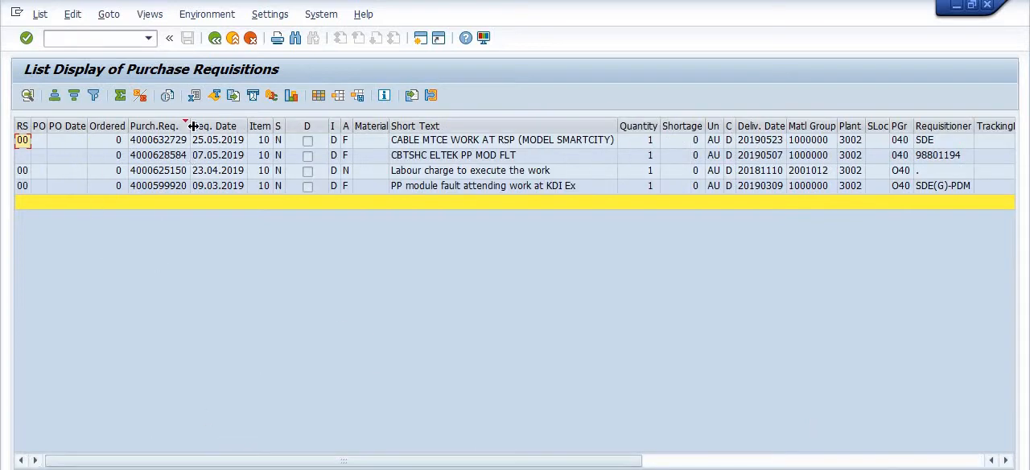
# Return to the selection screen and look through its remaining criteria, including the requisition checkboxes and account assignment fields
pyautogui.click(213, 40)
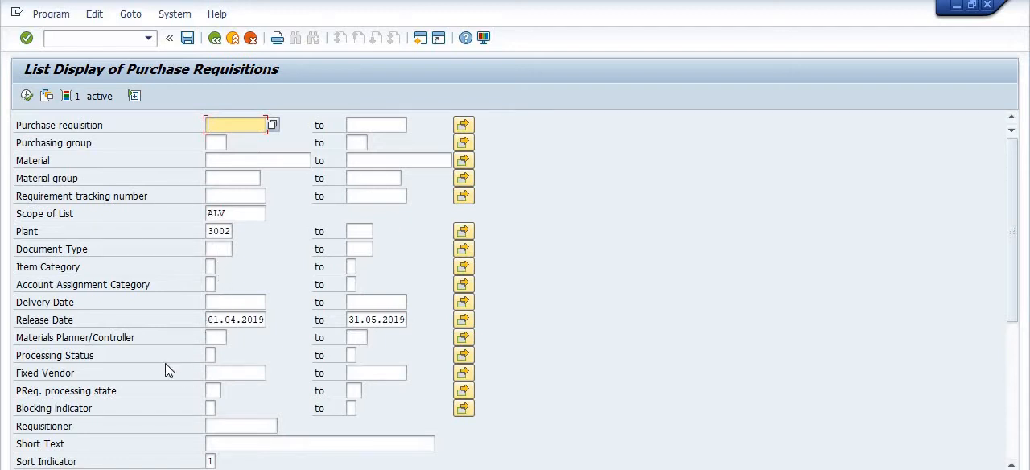
pyautogui.scroll(-5, 173, 375)
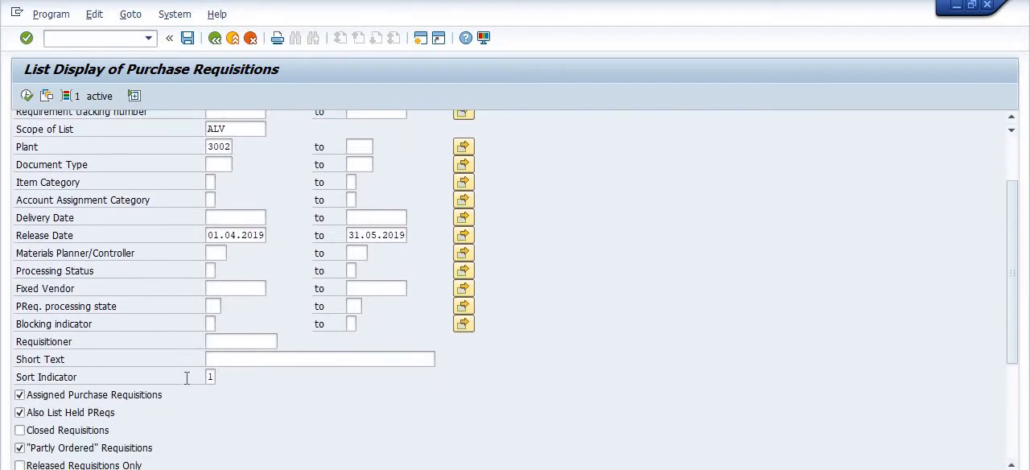
pyautogui.scroll(-7, 188, 378)
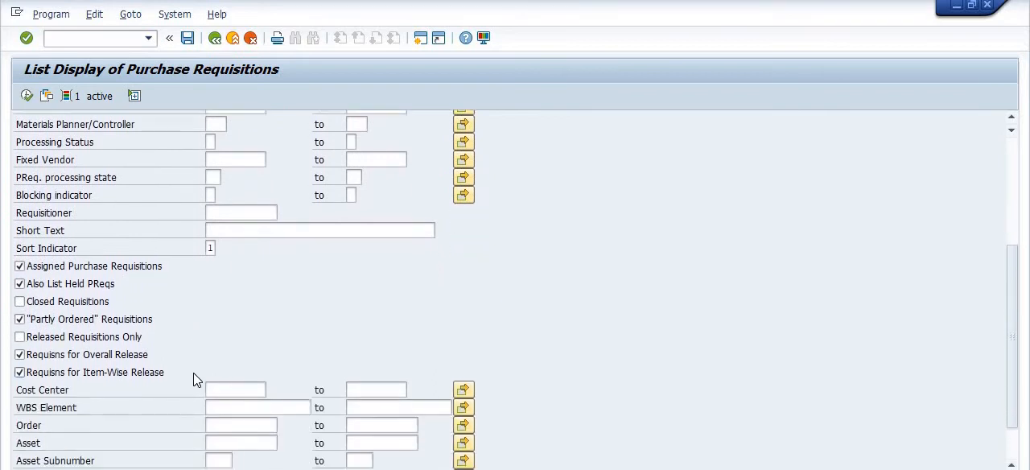
pyautogui.scroll(-3, 198, 376)
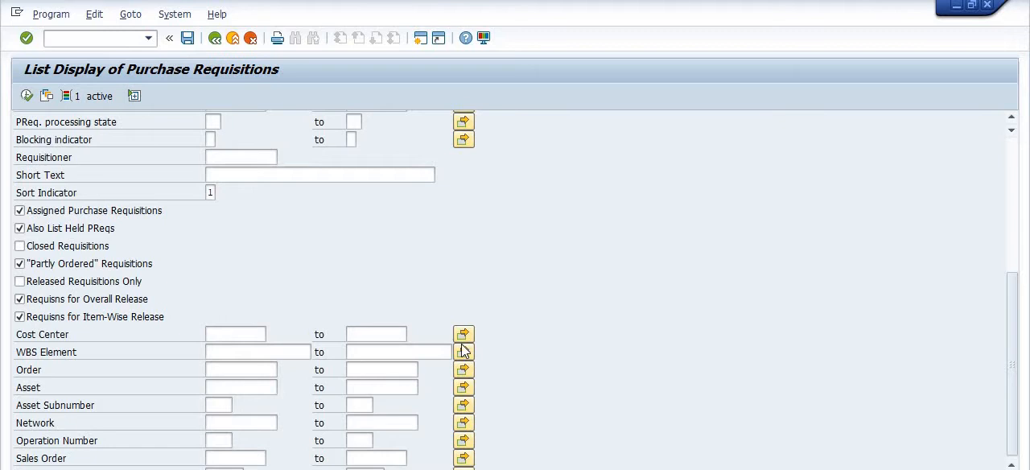
pyautogui.scroll(2, 463, 353)
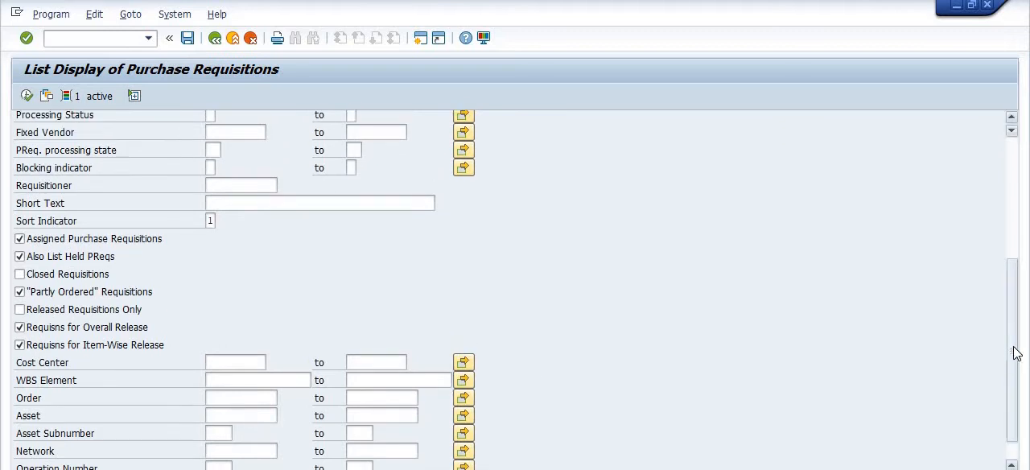
pyautogui.moveTo(1014, 349); pyautogui.dragTo(1014, 228)
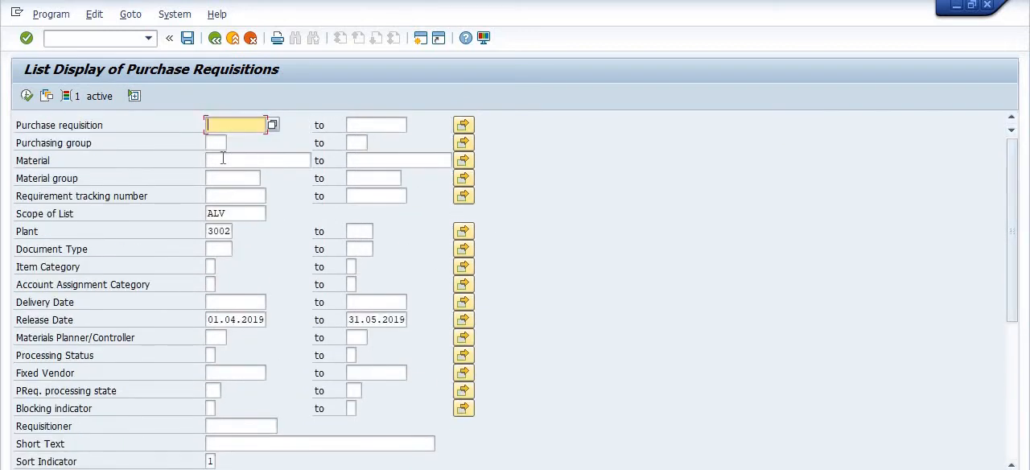
# Enter 12004106, 12006914 and 12003481 as single values for Material and copy them into the selection
pyautogui.click(465, 162)
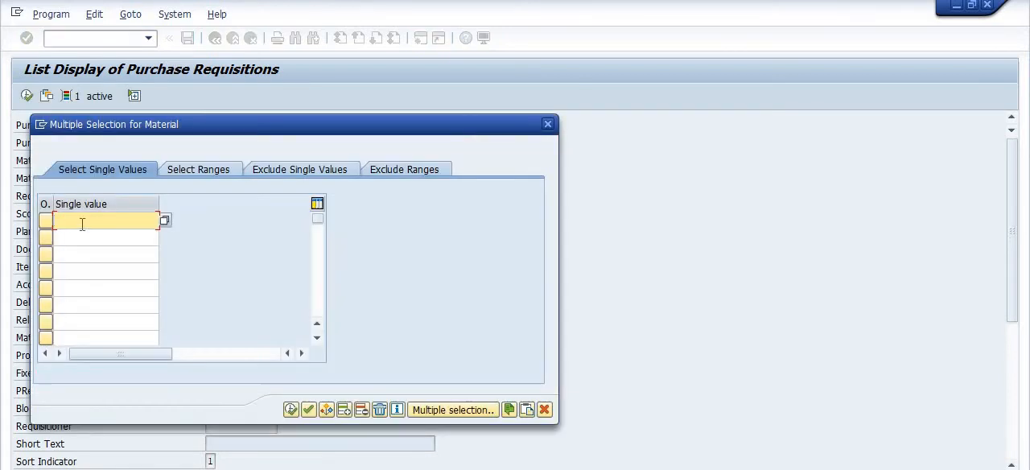
pyautogui.write('12004106')
pyautogui.press('Return')
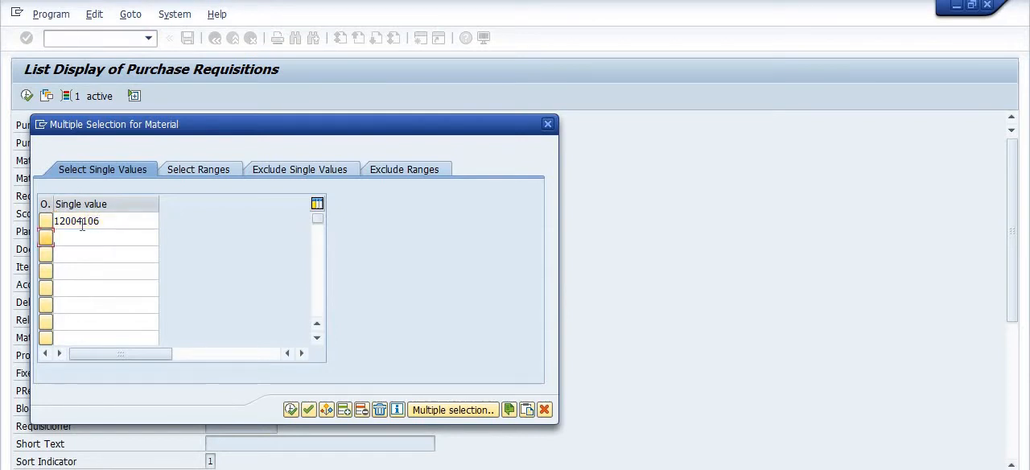
pyautogui.write('12')
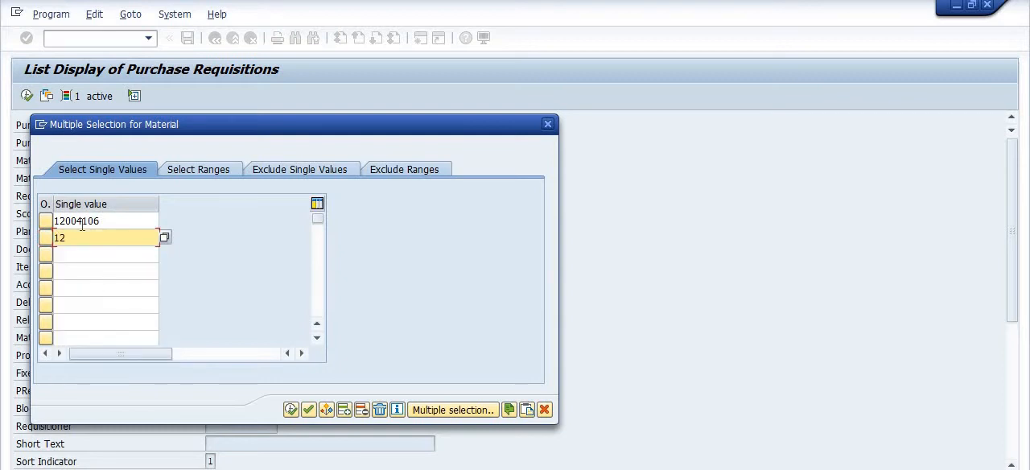
pyautogui.write('006914')
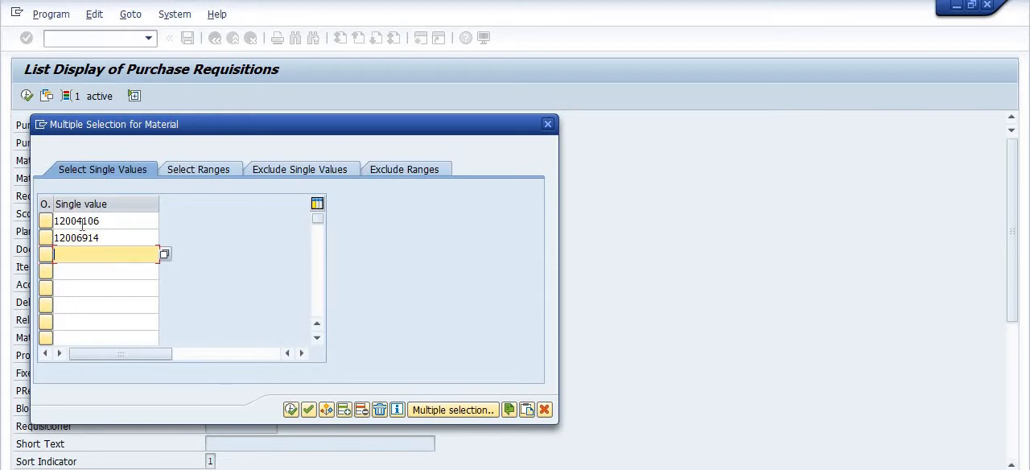
pyautogui.write('12003481')
pyautogui.click(291, 410)
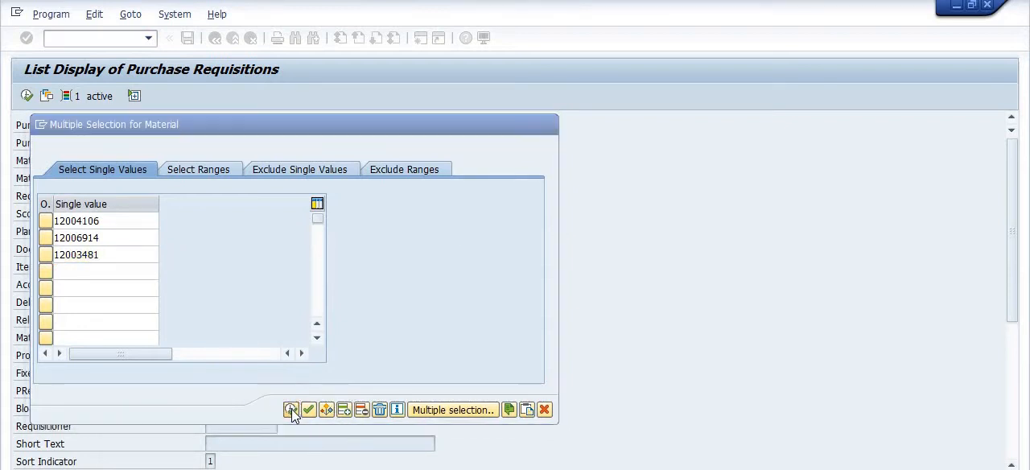
# Open the dynamic selections and clear all Fixed Vendor values, including the additional single value in the multiple selection
pyautogui.click(72, 98)
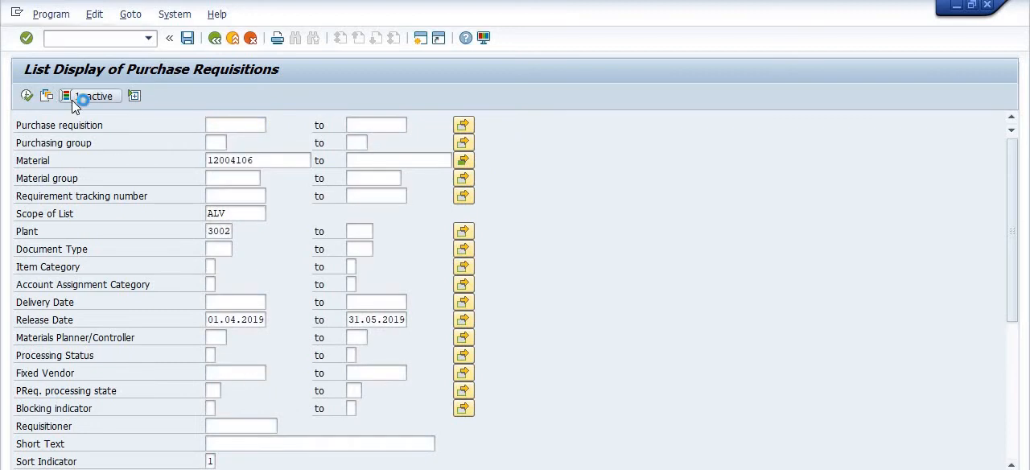
pyautogui.click(525, 158)
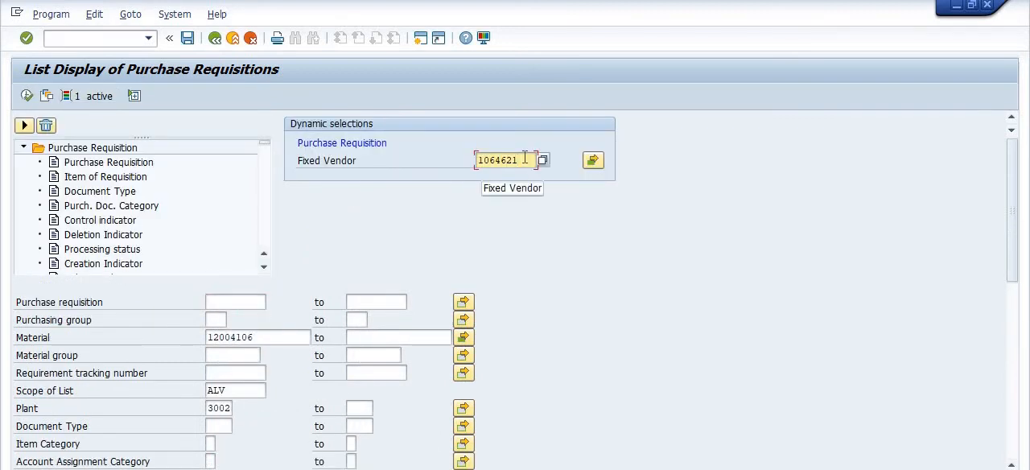
pyautogui.press('BackSpace')
pyautogui.press('BackSpace')
pyautogui.press('BackSpace')
pyautogui.press('BackSpace')
pyautogui.press('BackSpace')
pyautogui.press('BackSpace')
pyautogui.press('BackSpace')
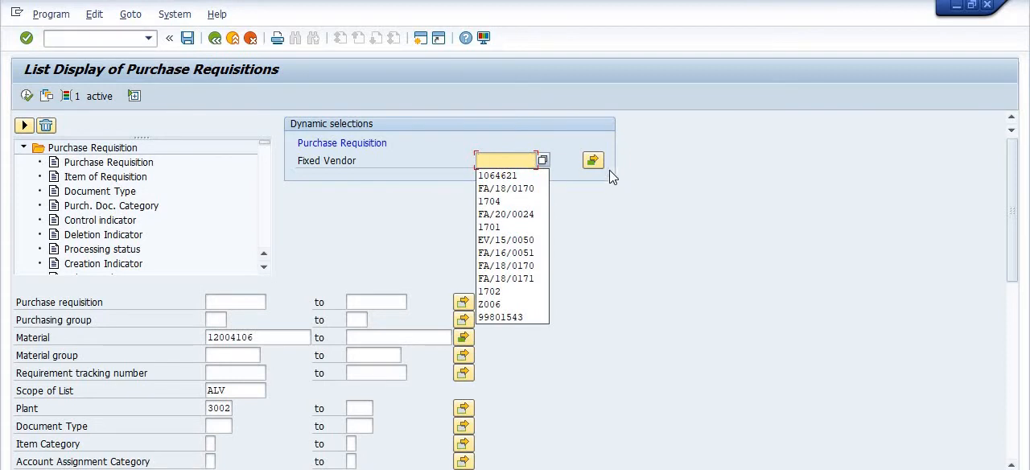
pyautogui.click(593, 160)
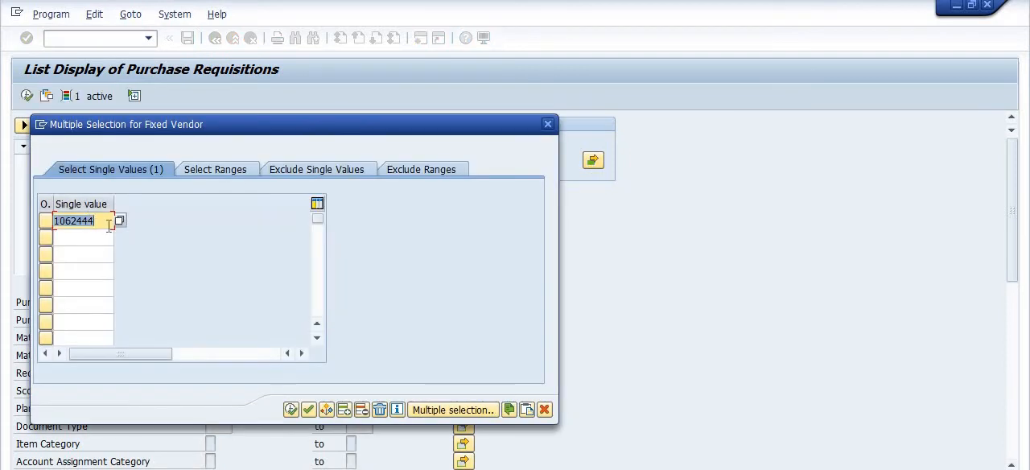
pyautogui.press('Delete')
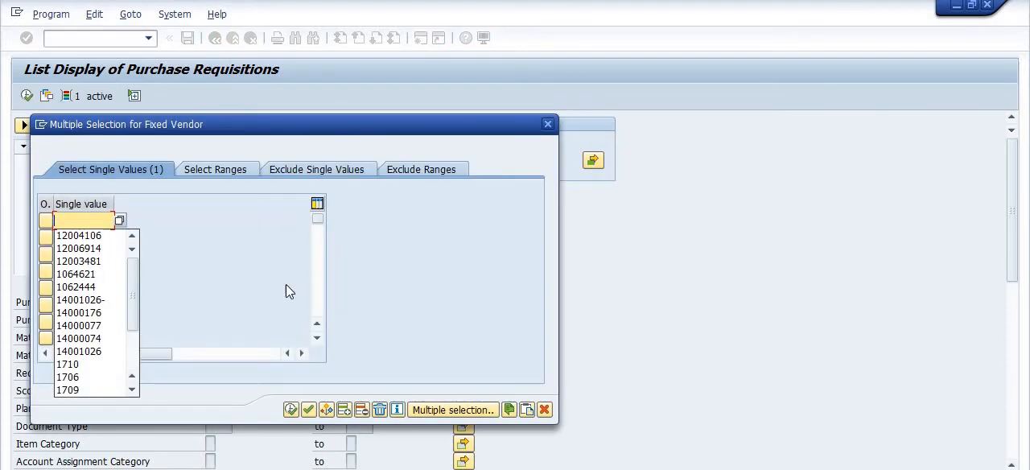
pyautogui.click(291, 409)
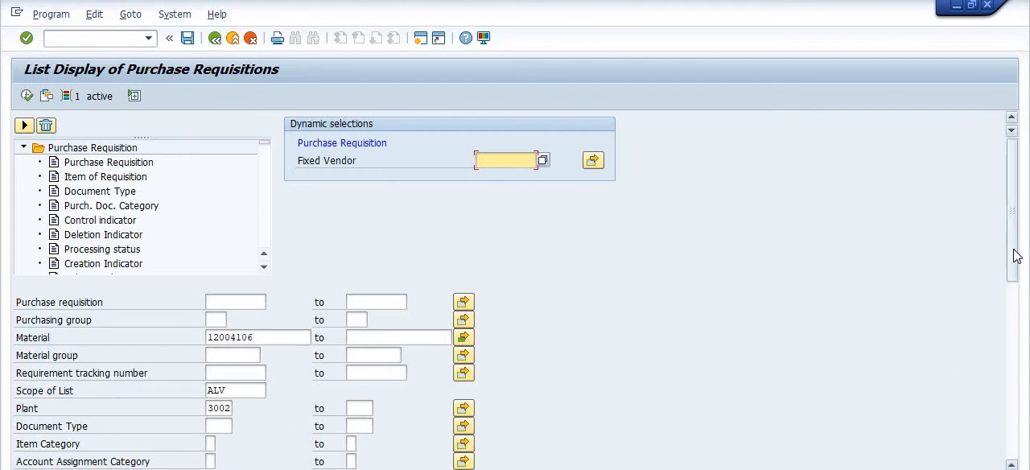
# Execute the report with the material, plant and release date criteria and review the columns across to Total Value
pyautogui.moveTo(1013, 253); pyautogui.dragTo(1014, 441)
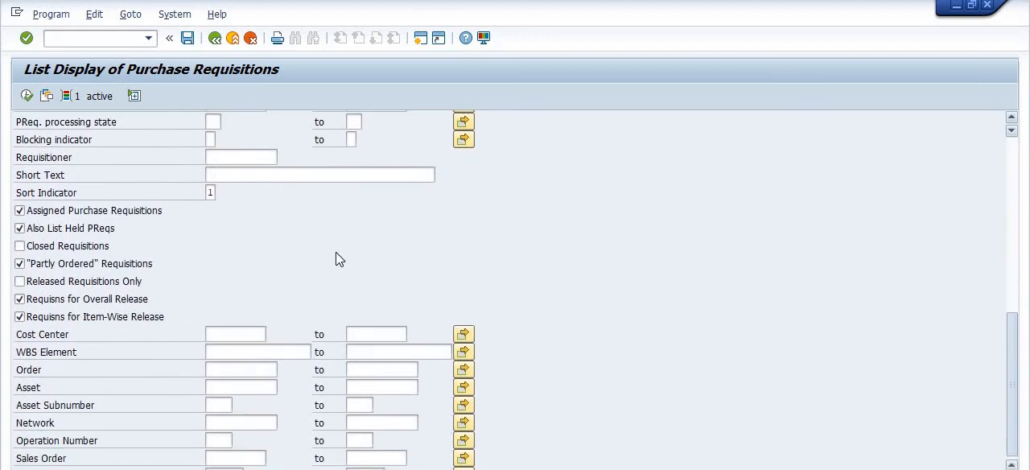
pyautogui.click(28, 96)
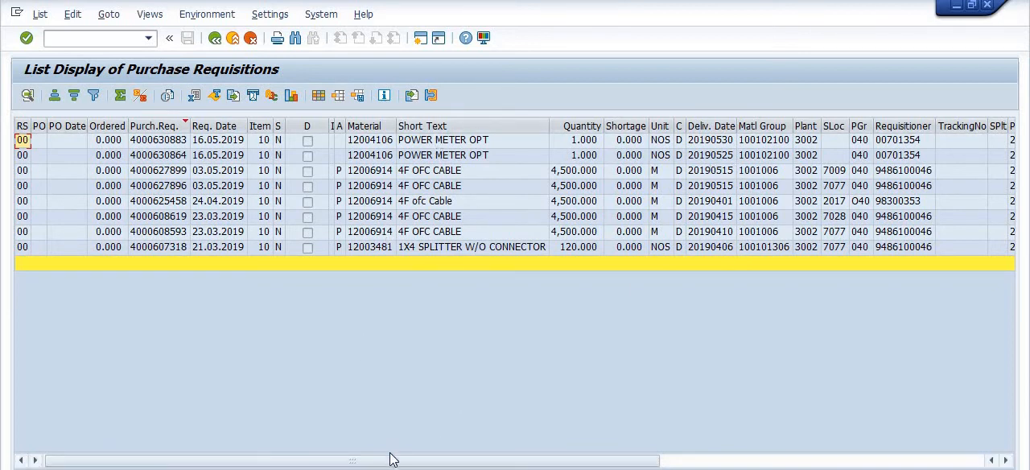
pyautogui.moveTo(395, 459); pyautogui.dragTo(720, 467)
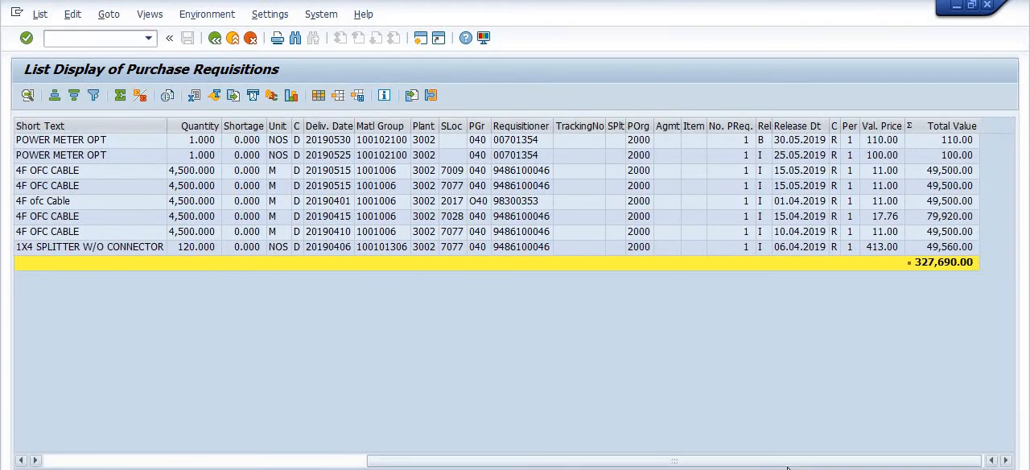
# Find MATERIAL in the column set, add MPN Material to the displayed columns and review the resulting list
pyautogui.click(318, 95)
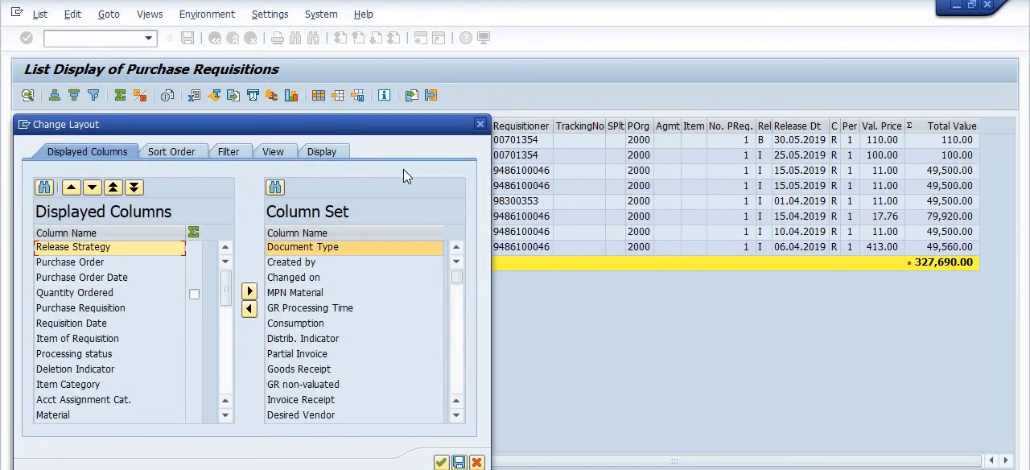
pyautogui.click(275, 190)
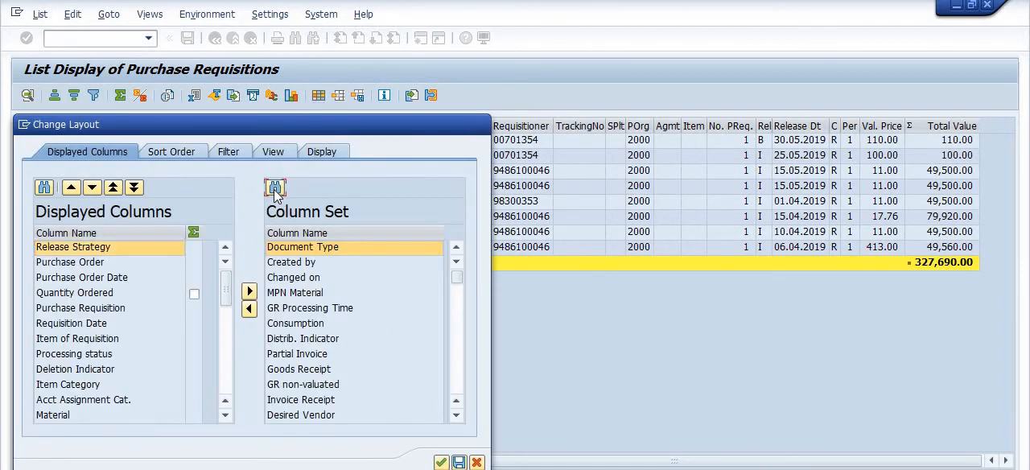
pyautogui.write('MAT')
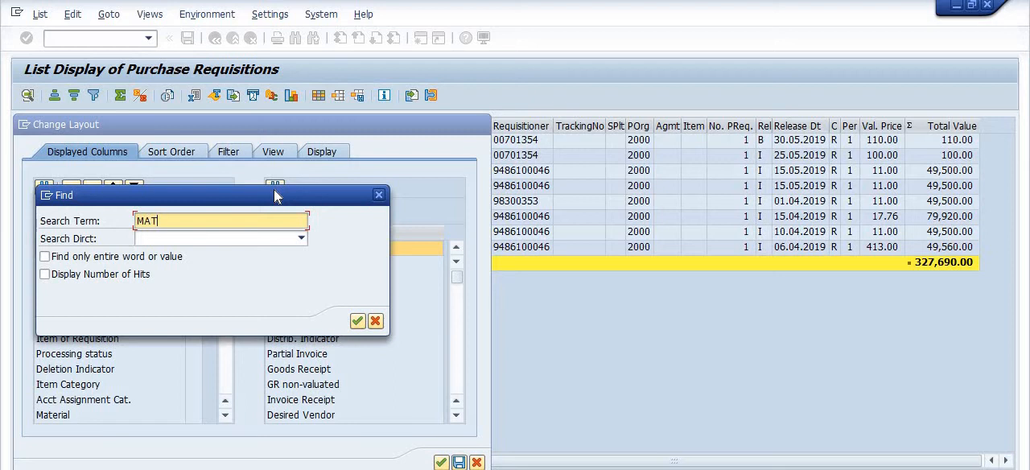
pyautogui.write('ERIAL')
pyautogui.press('Return')
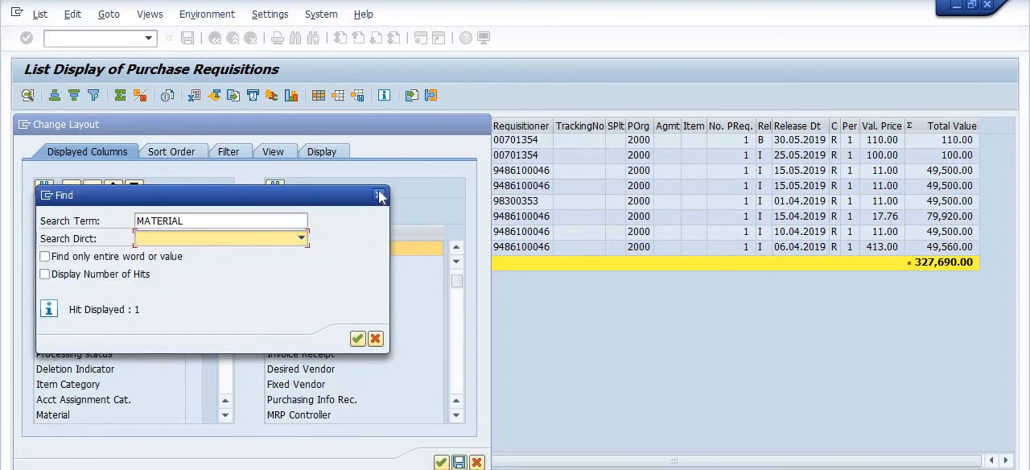
pyautogui.click(378, 197)
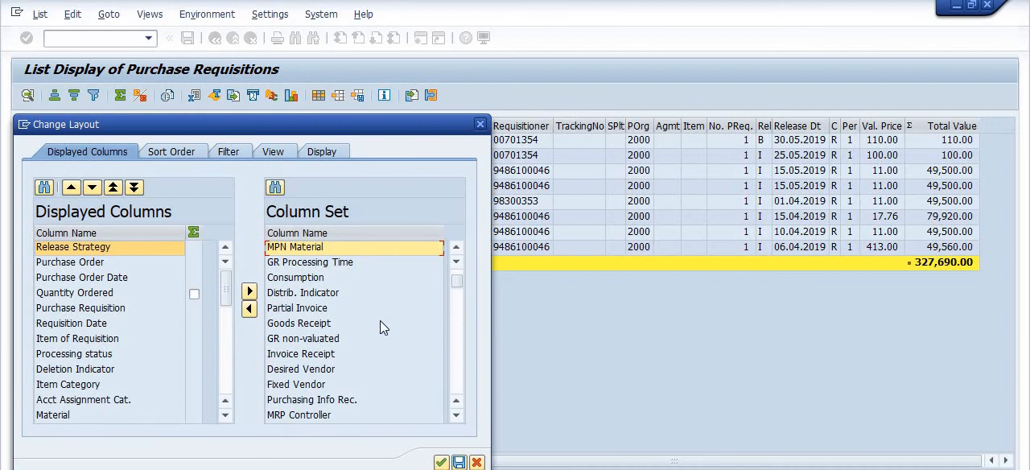
pyautogui.click(248, 309)
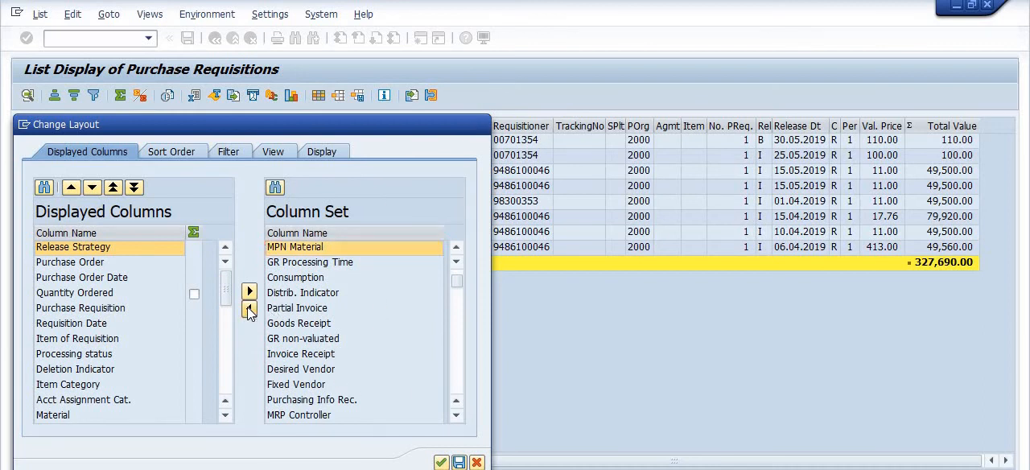
pyautogui.click(441, 463)
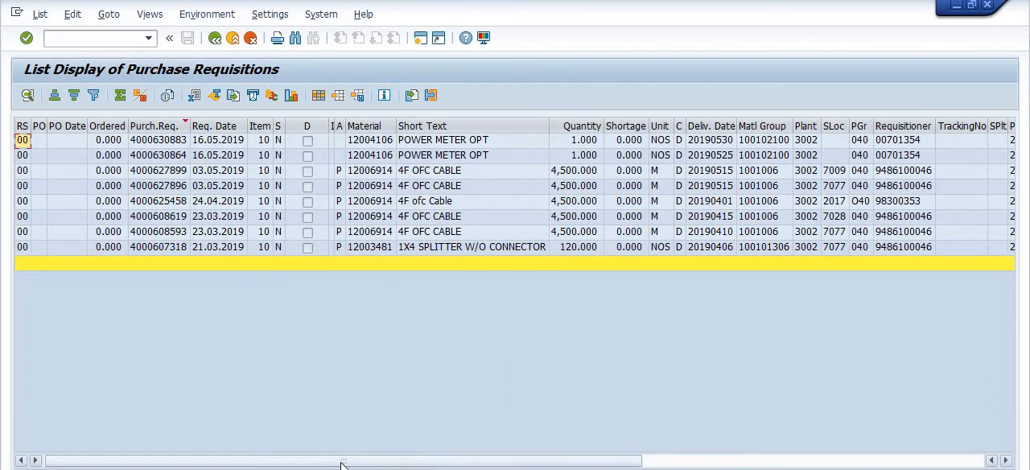
pyautogui.moveTo(620, 466); pyautogui.dragTo(700, 465)
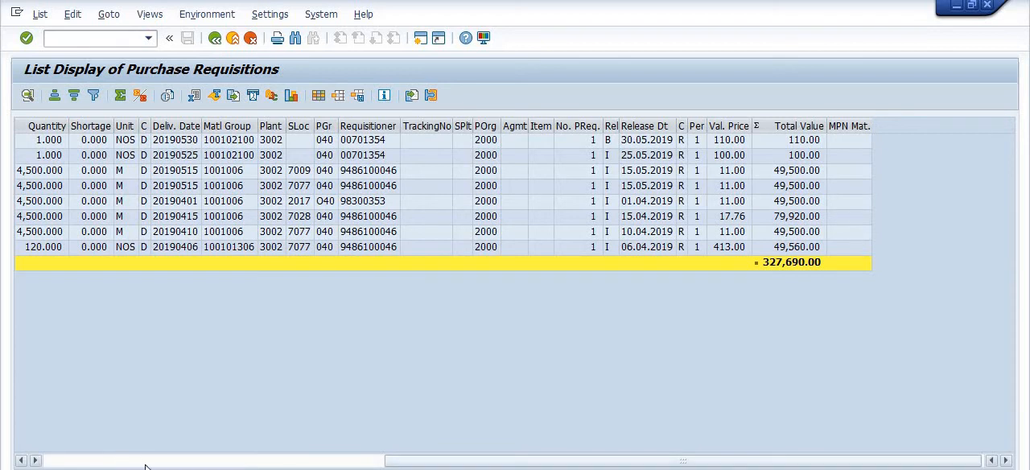
pyautogui.moveTo(398, 465); pyautogui.dragTo(210, 465)
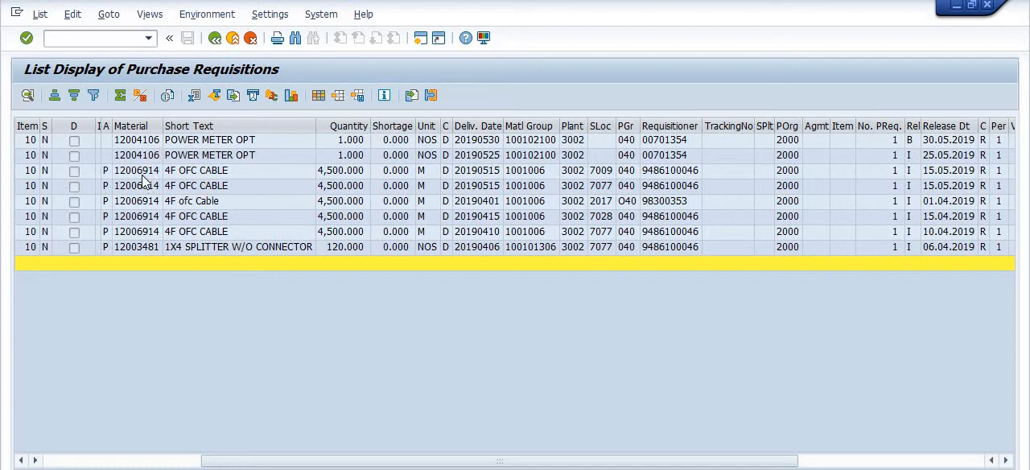
# Add Material as an ascending sort criterion after Purchase Requisition and turn on subtotals for it
pyautogui.click(139, 97)
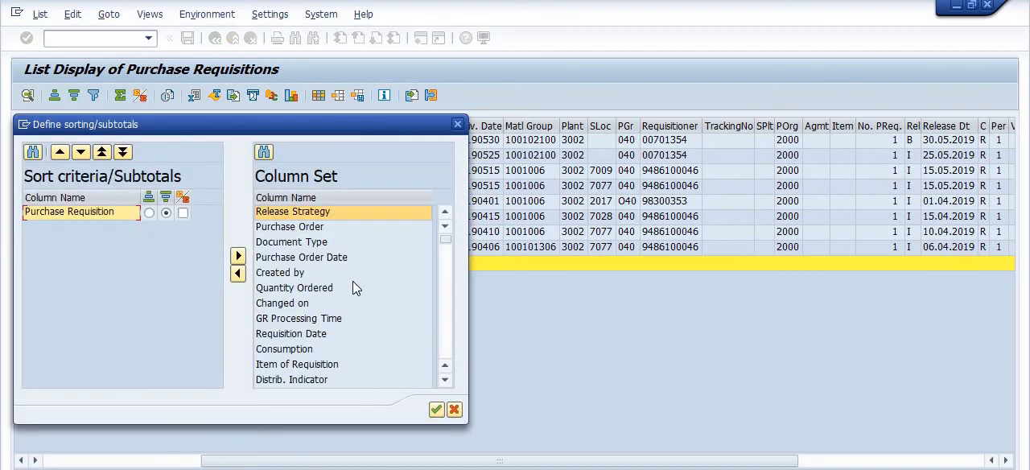
pyautogui.moveTo(294, 125); pyautogui.dragTo(319, 113)
pyautogui.scroll(-4, 343, 234)
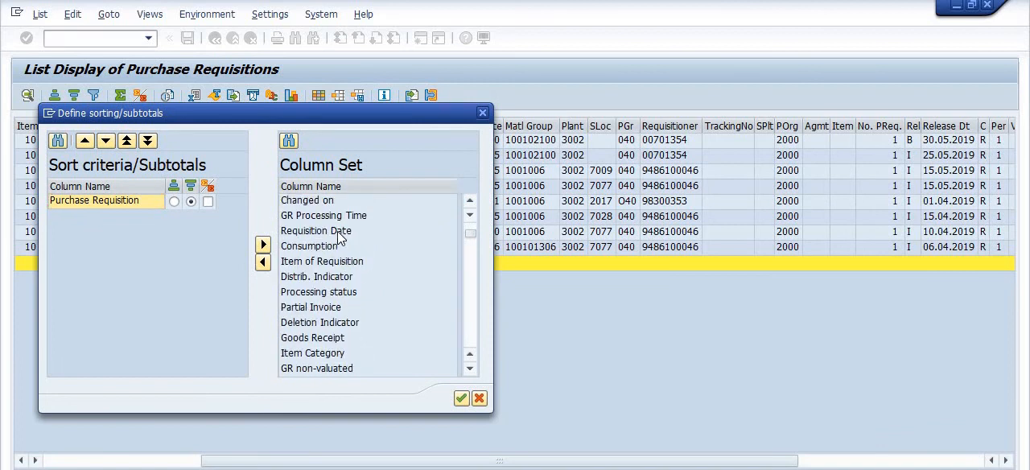
pyautogui.click(308, 307)
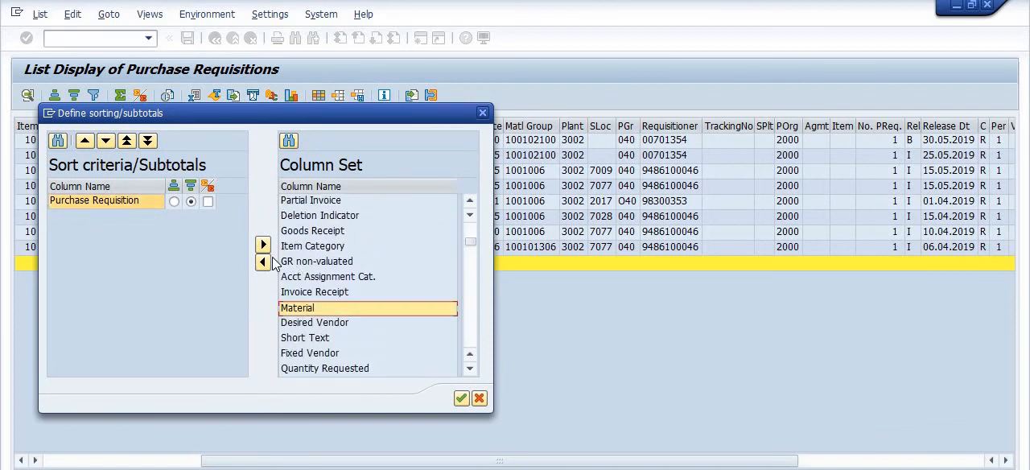
pyautogui.click(263, 261)
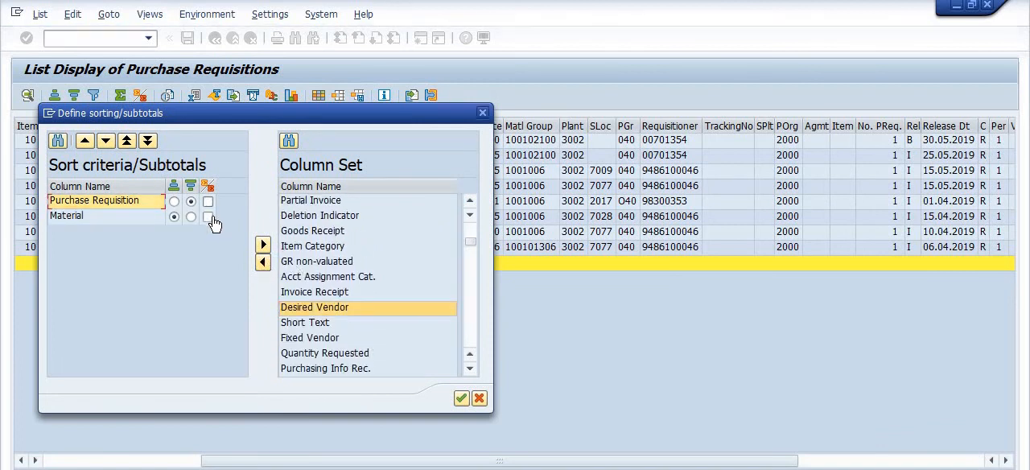
pyautogui.click(208, 216)
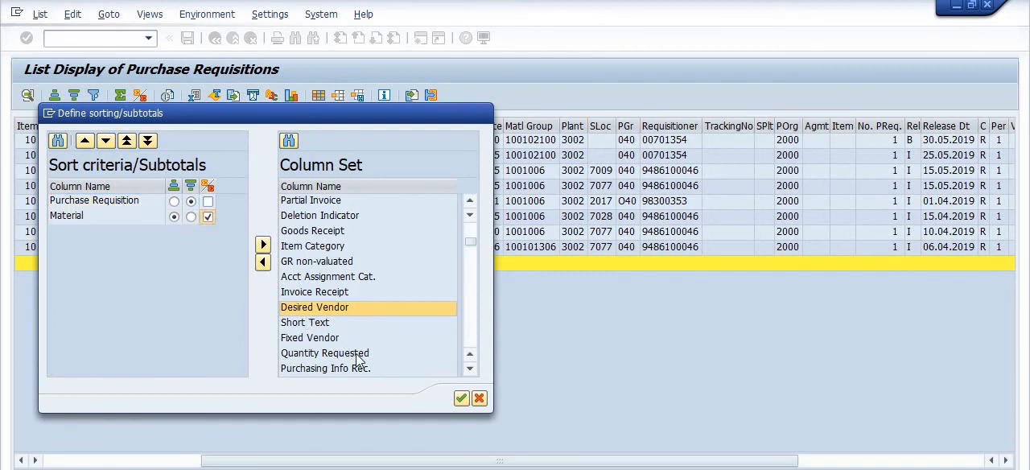
pyautogui.click(461, 398)
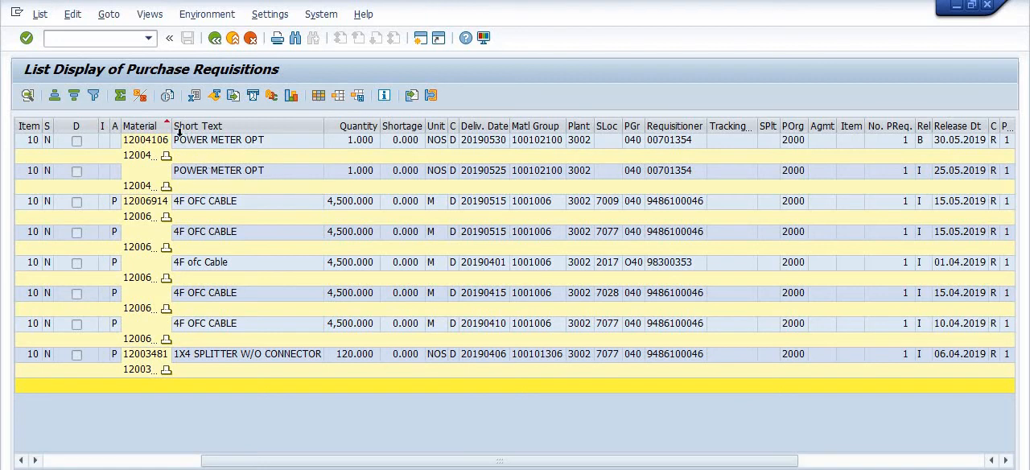
# Widen the Material column to fit the full numbers and review the subtotals across to Total Value
pyautogui.moveTo(172, 129); pyautogui.dragTo(216, 132)
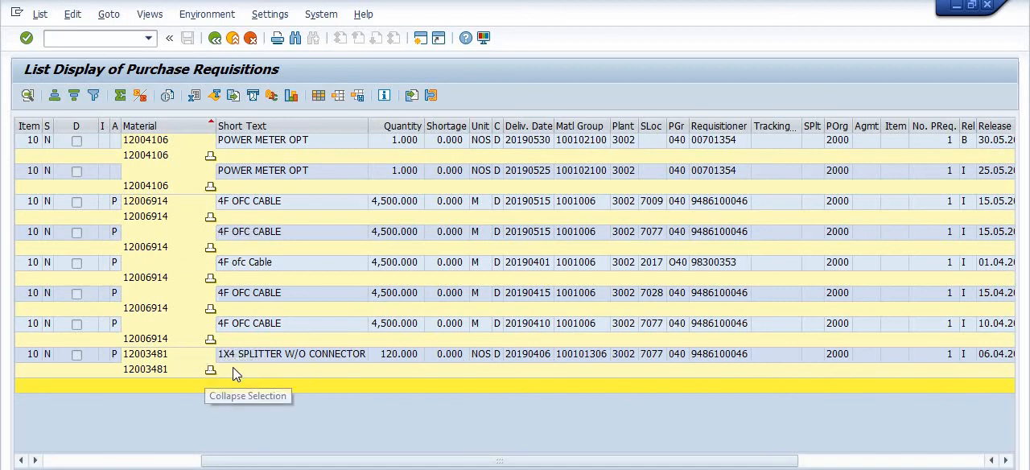
pyautogui.moveTo(424, 464); pyautogui.dragTo(854, 461)
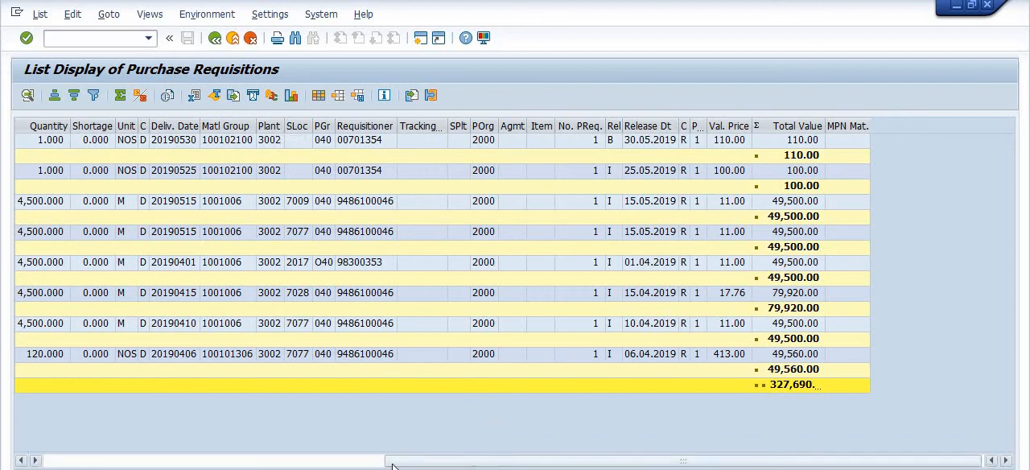
pyautogui.moveTo(392, 465); pyautogui.dragTo(56, 462)
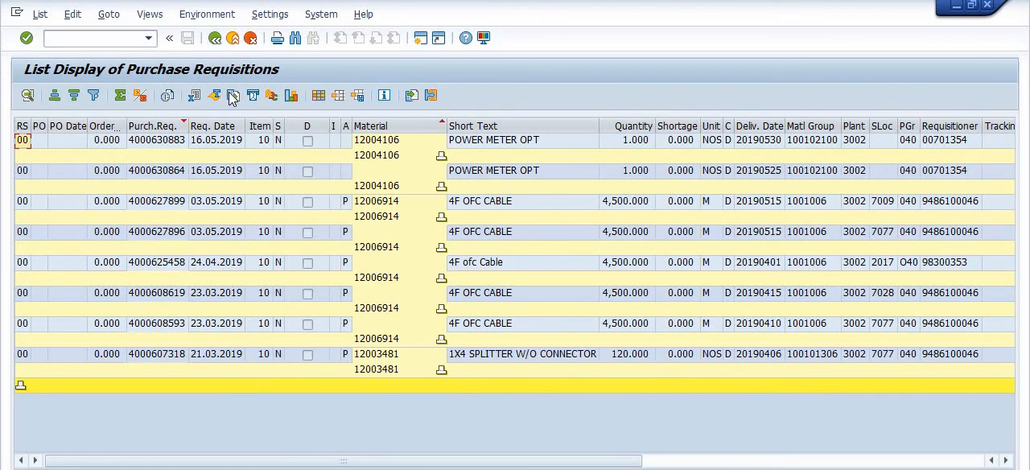
# Return to the selection screen and look through the account assignment criteria, such as WBS Element, Order and Sales Order
pyautogui.click(214, 39)
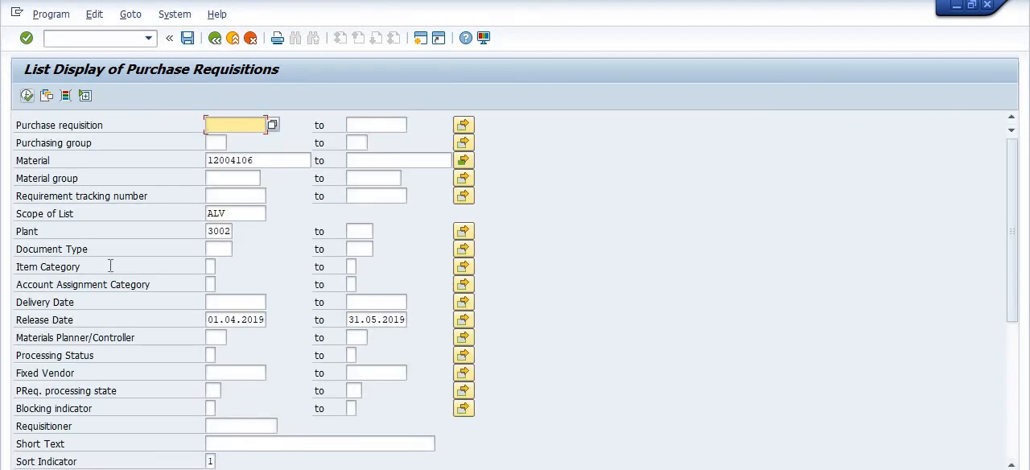
pyautogui.scroll(-5, 1022, 413)
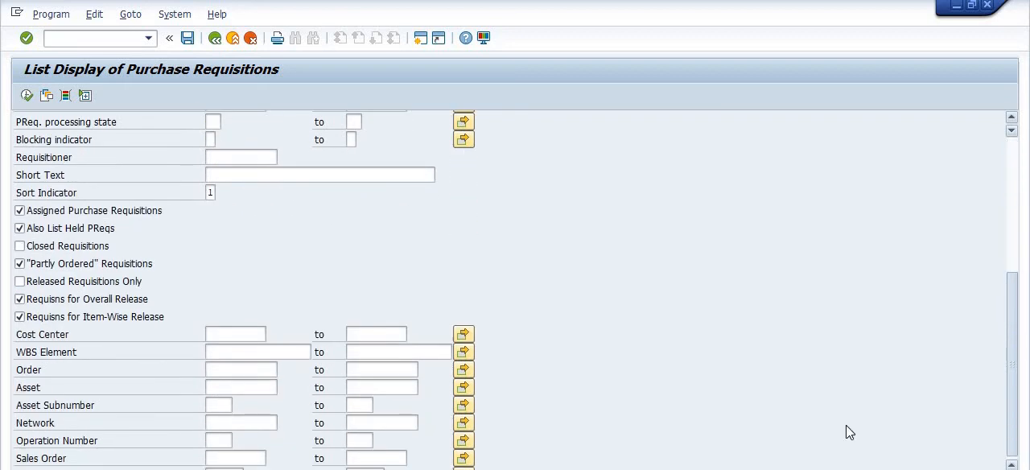
pyautogui.click(231, 368)
pyautogui.click(226, 353)
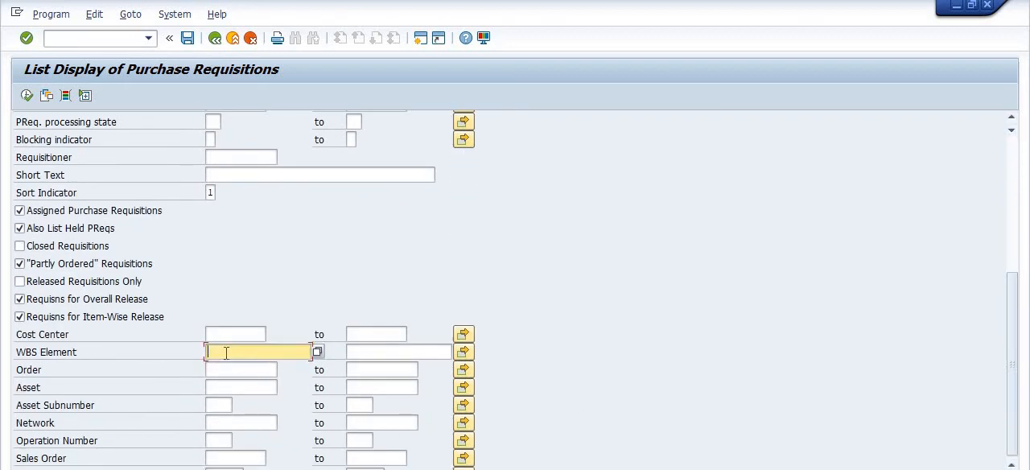
pyautogui.click(225, 370)
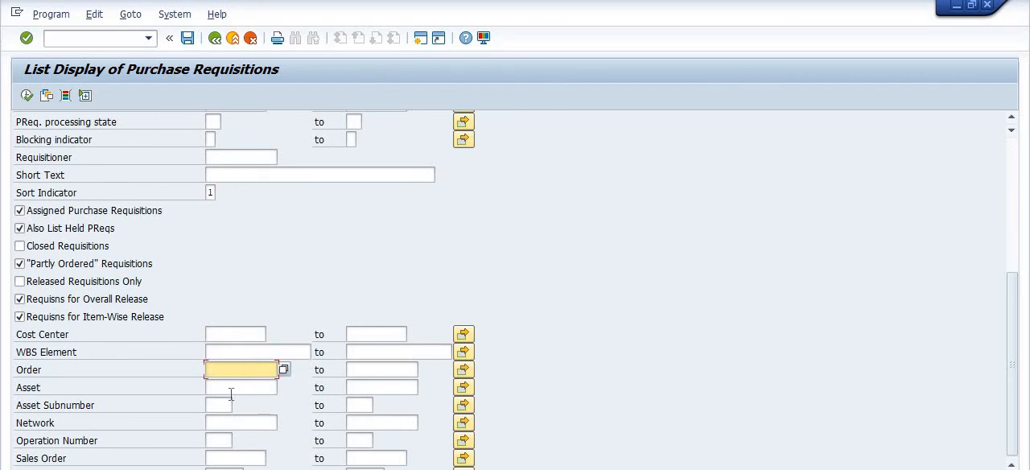
pyautogui.click(224, 458)
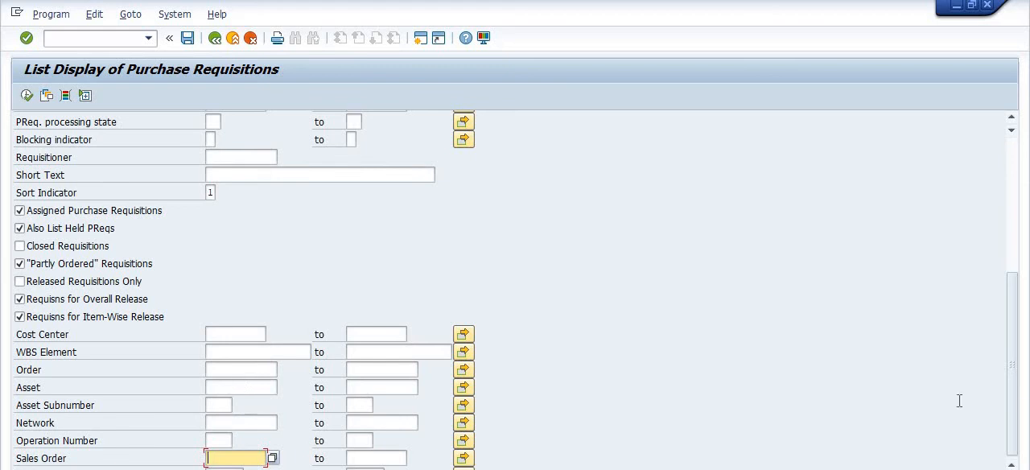
pyautogui.moveTo(1011, 392); pyautogui.dragTo(1018, 247)
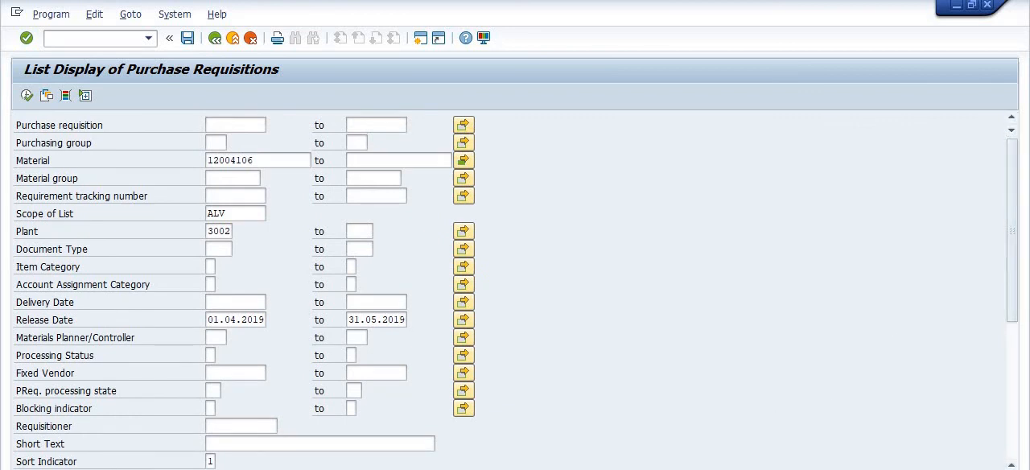
# Switch to the Notepad notes on getting the purchase requisition list
pyautogui.click(583, 431)
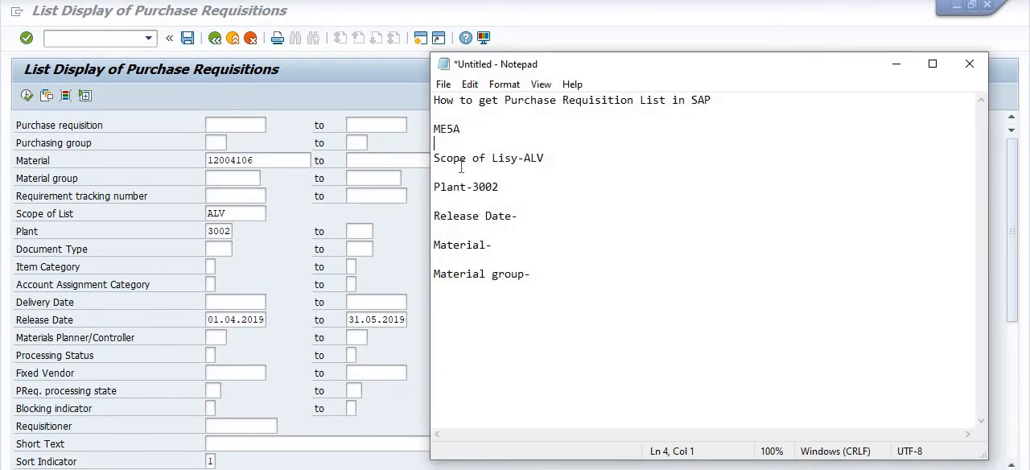